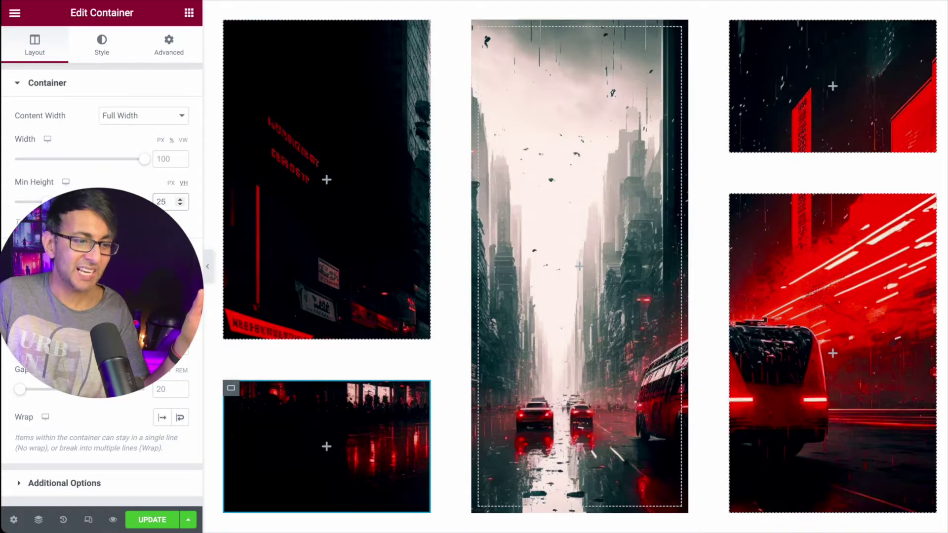
# Step: Look over the finished container grid to see how the fixed background image behaves while the page moves
pyautogui.scroll(-1, 575, 266)
pyautogui.scroll(1, 575, 267)
pyautogui.scroll(-7, 575, 266)
pyautogui.scroll(7, 575, 267)
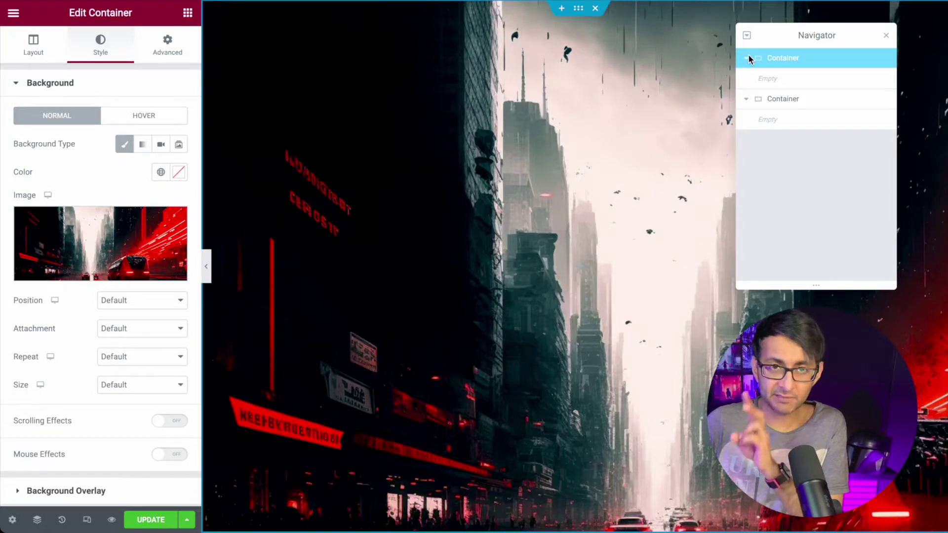
# Step: Review the first container's layout settings and the two stacked full-height containers with background images
pyautogui.click(33, 43)
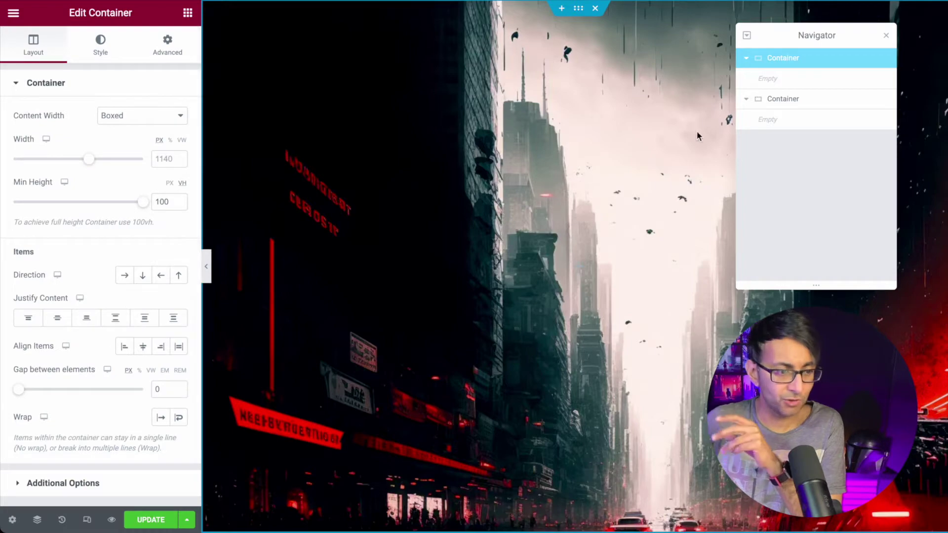
pyautogui.click(546, 190)
pyautogui.scroll(-5, 531, 292)
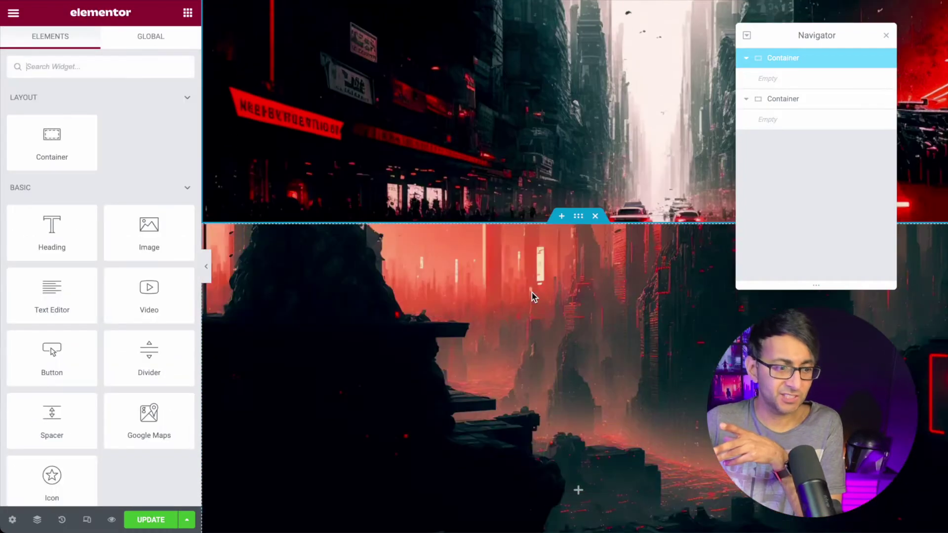
pyautogui.scroll(-3, 532, 292)
pyautogui.scroll(8, 531, 293)
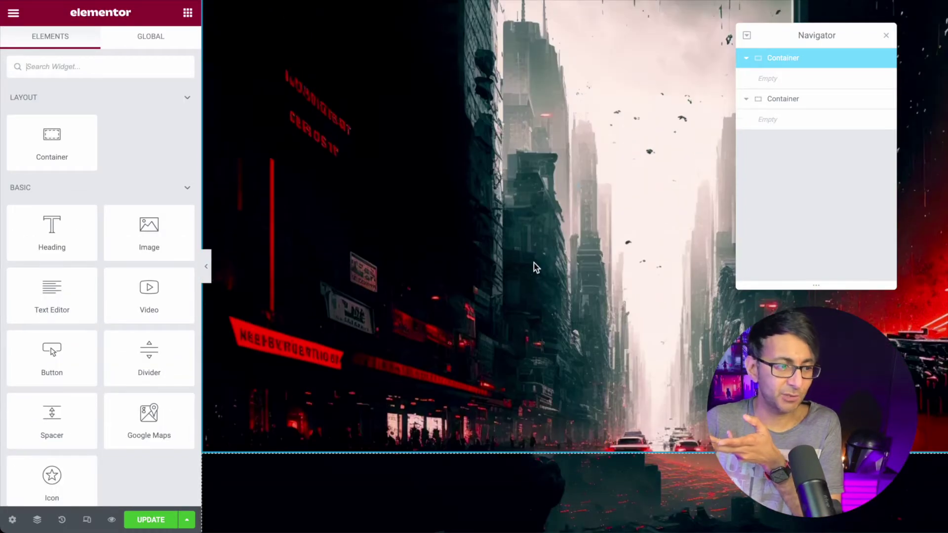
pyautogui.scroll(-2, 558, 360)
pyautogui.scroll(4, 567, 395)
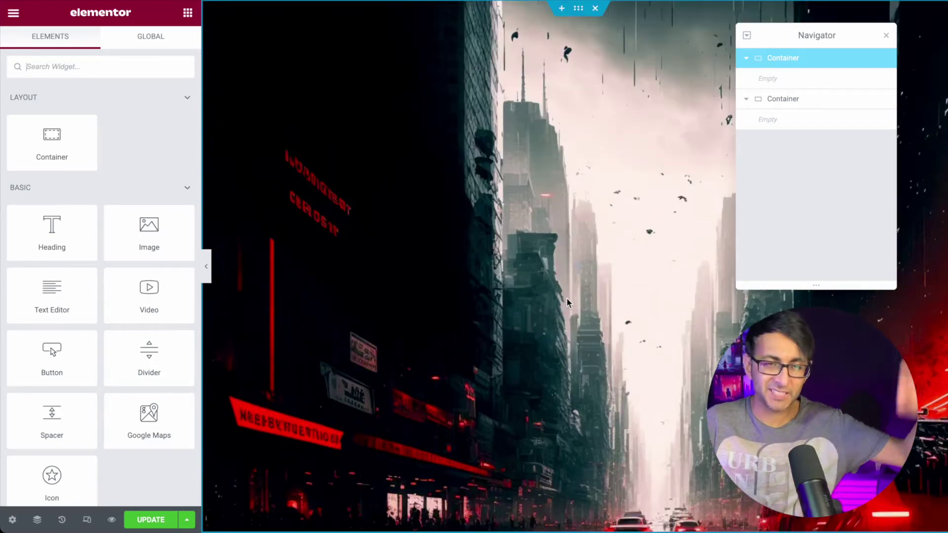
# Step: Set the first container's background image to Fixed attachment, Bottom Left position, No-repeat and Cover size
pyautogui.click(799, 60)
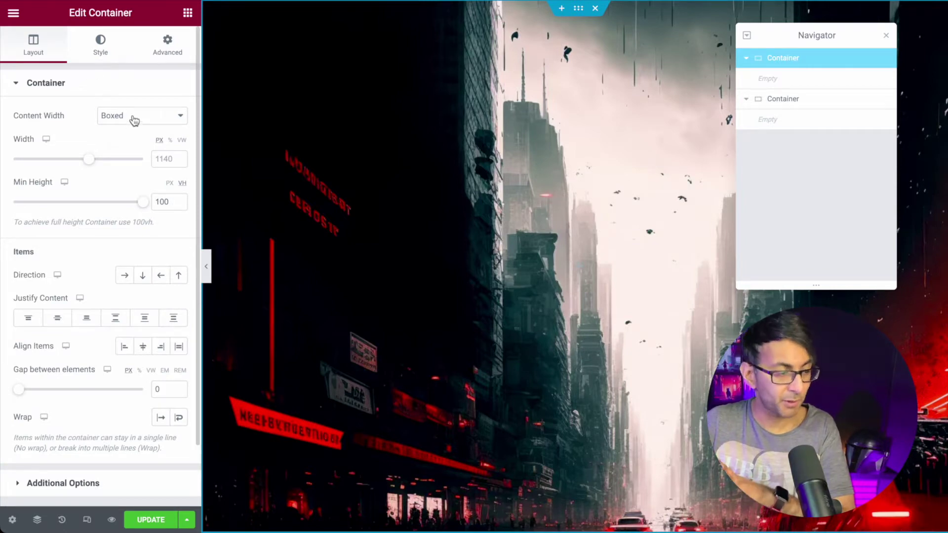
pyautogui.click(101, 45)
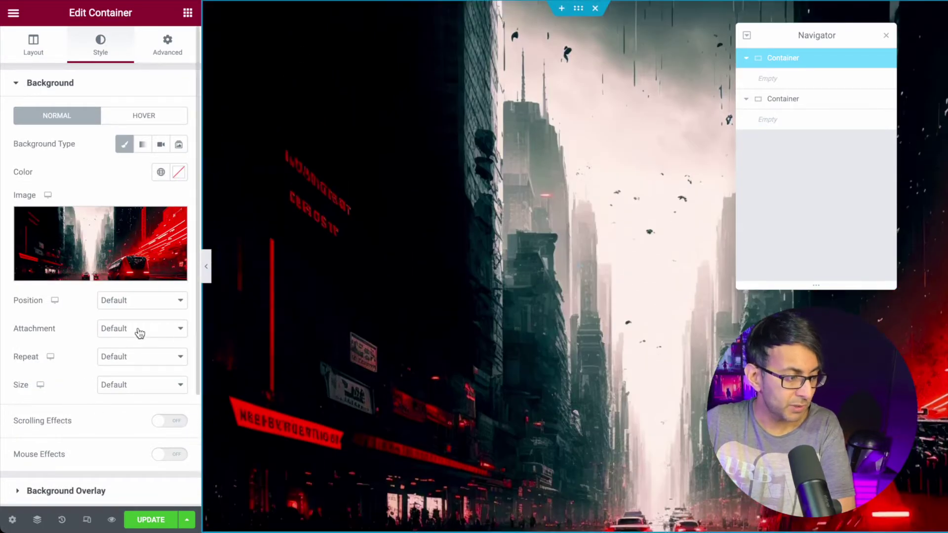
pyautogui.click(139, 333)
pyautogui.click(122, 359)
pyautogui.scroll(8, 390, 432)
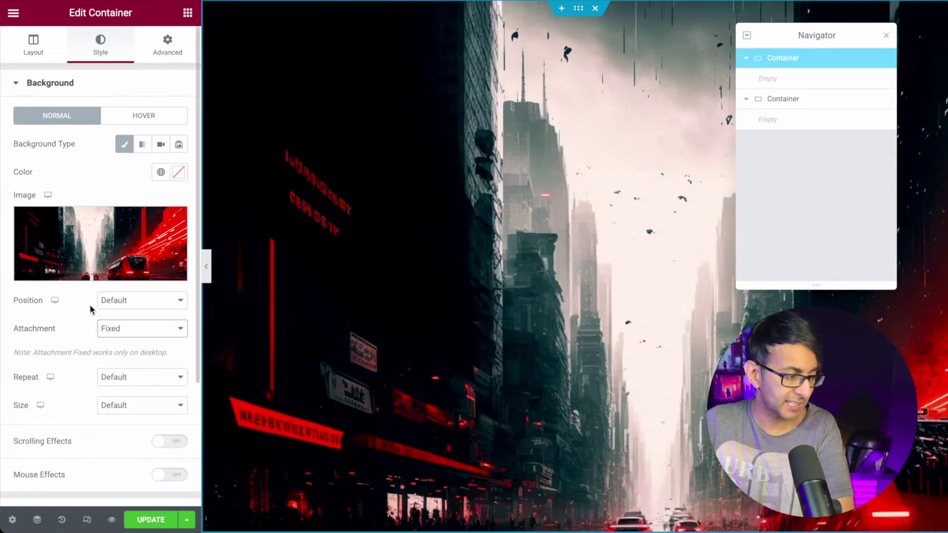
pyautogui.click(118, 301)
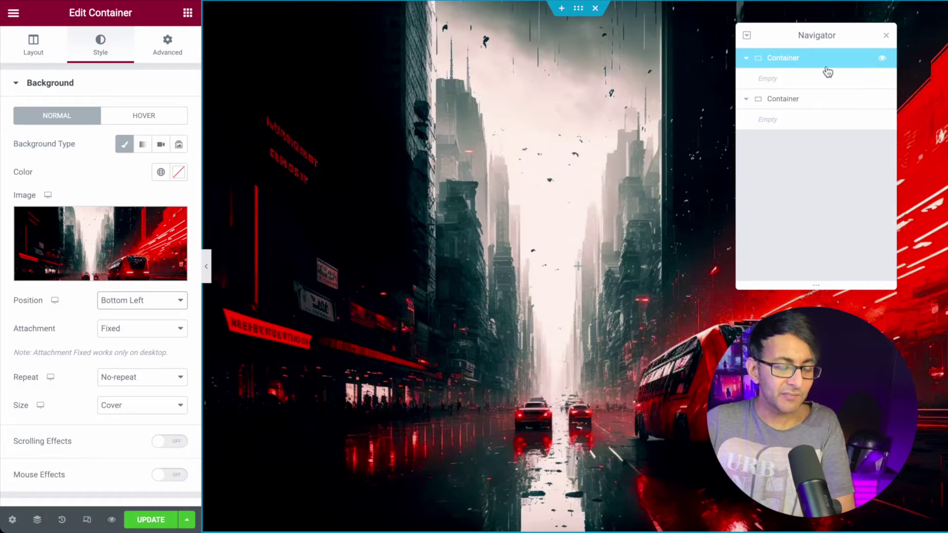
# Step: Set the first container's content width to Full Width and clear its gap between elements
pyautogui.click(33, 48)
pyautogui.click(132, 115)
pyautogui.click(125, 127)
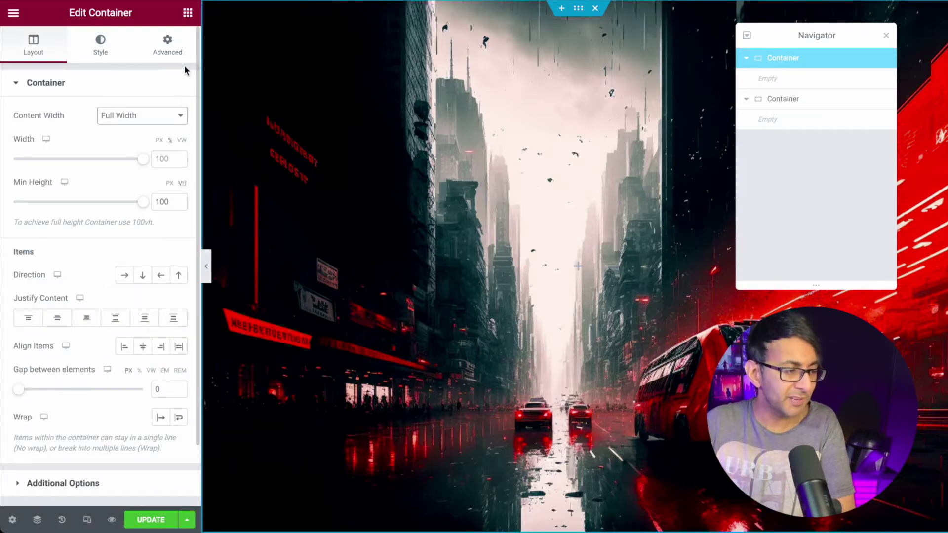
pyautogui.click(172, 53)
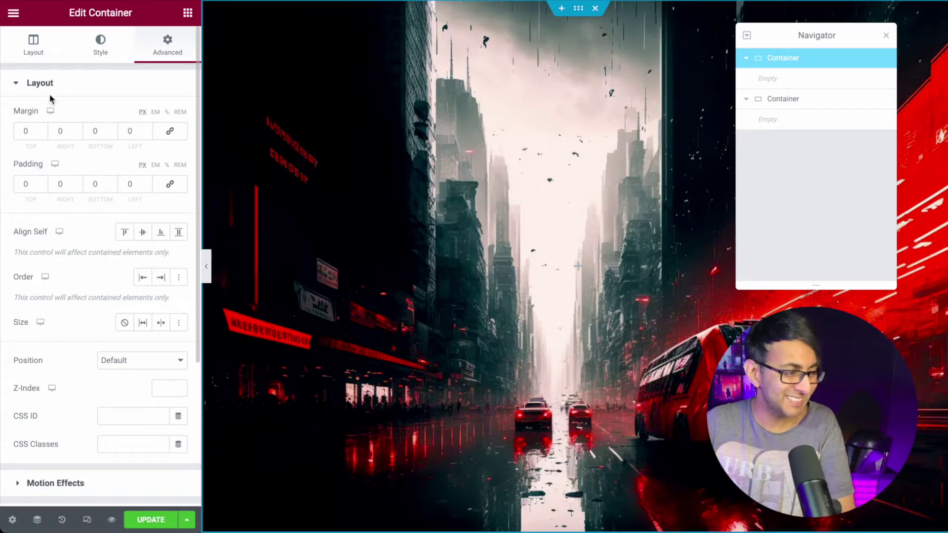
pyautogui.click(34, 49)
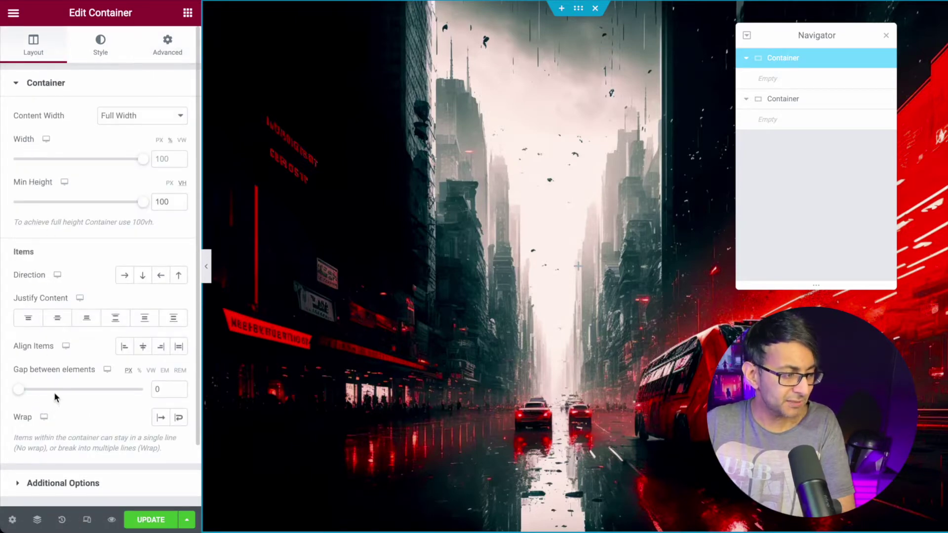
pyautogui.doubleClick(157, 389)
pyautogui.write('0')
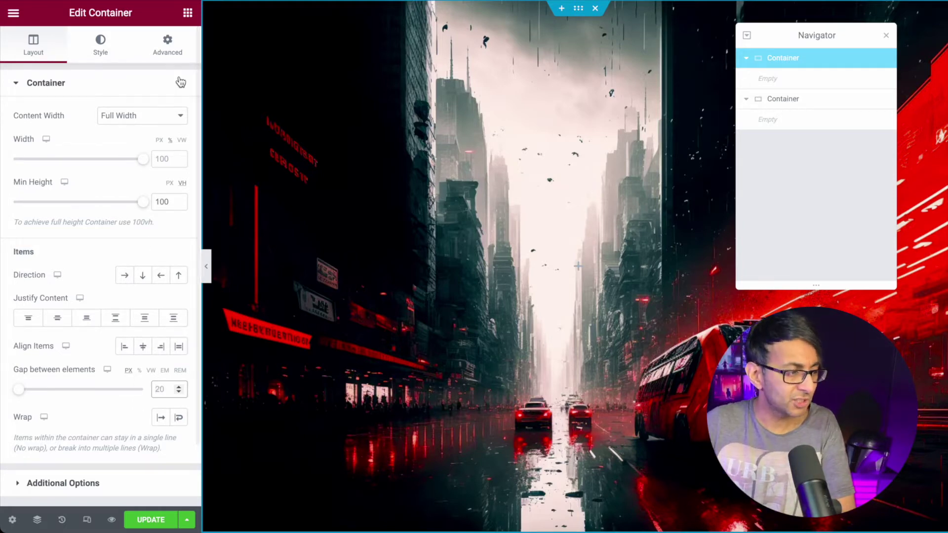
# Step: Nest a new container inside the first container and give it a Solid border
pyautogui.click(187, 13)
pyautogui.moveTo(38, 136); pyautogui.dragTo(412, 254)
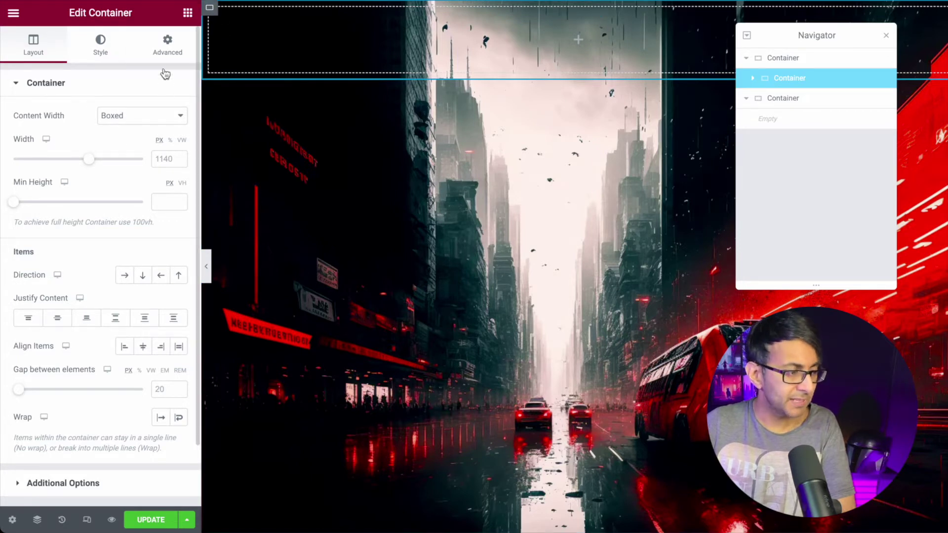
pyautogui.click(109, 52)
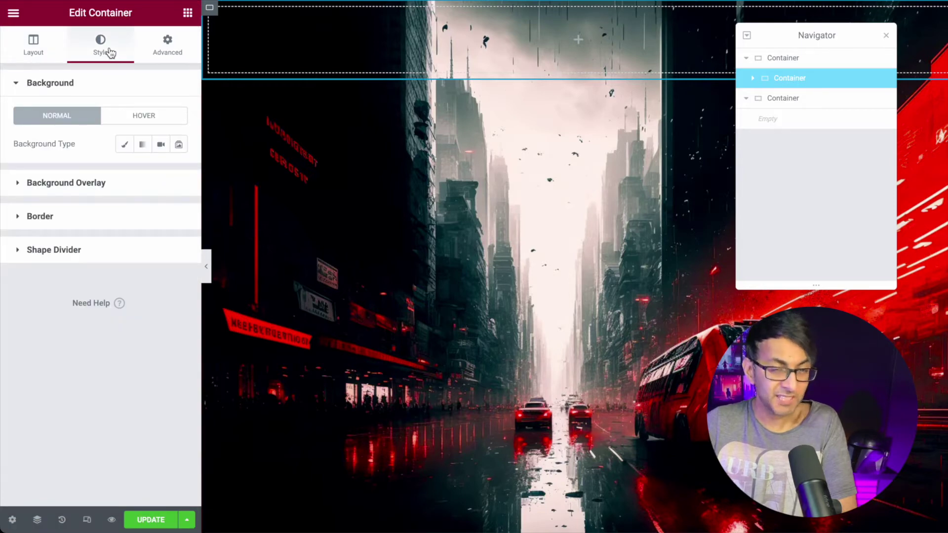
pyautogui.click(75, 217)
pyautogui.click(124, 212)
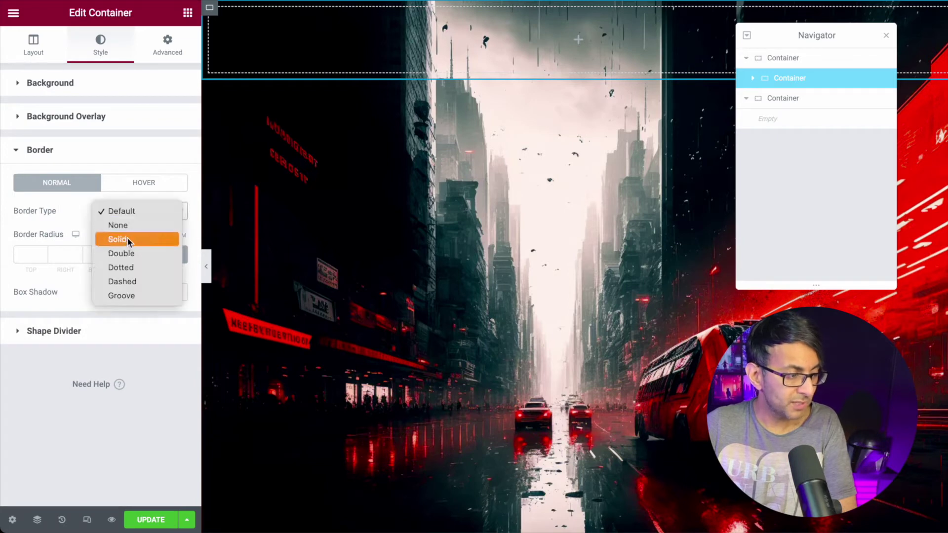
pyautogui.click(127, 238)
# Step: Set the inner container's border to the global colour #FFFFFF with a width of 30 px on all sides
pyautogui.click(167, 298)
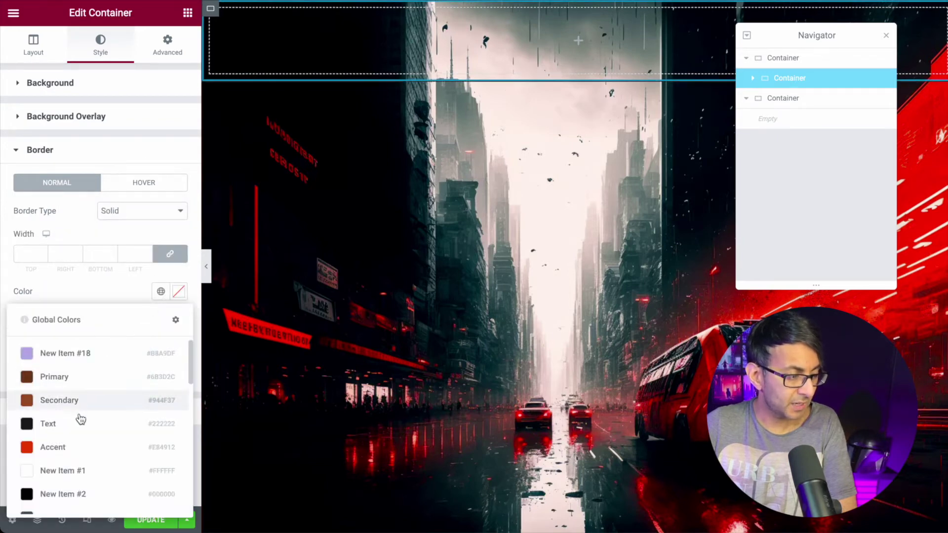
pyautogui.click(89, 475)
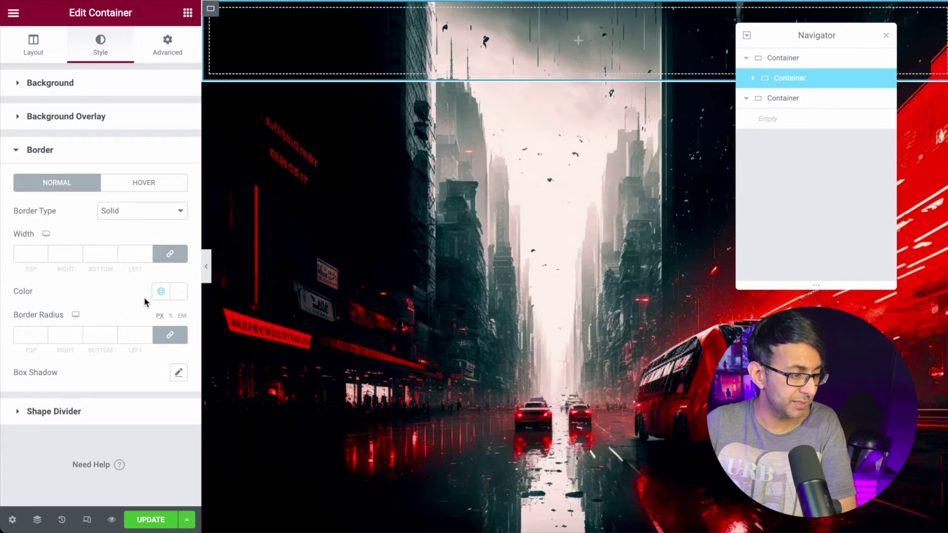
pyautogui.click(22, 253)
pyautogui.write('3')
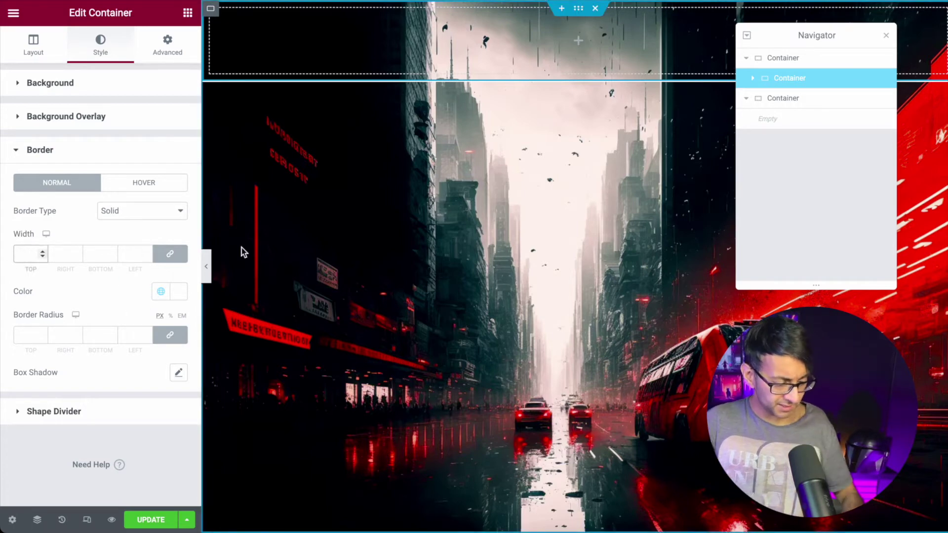
pyautogui.write('0')
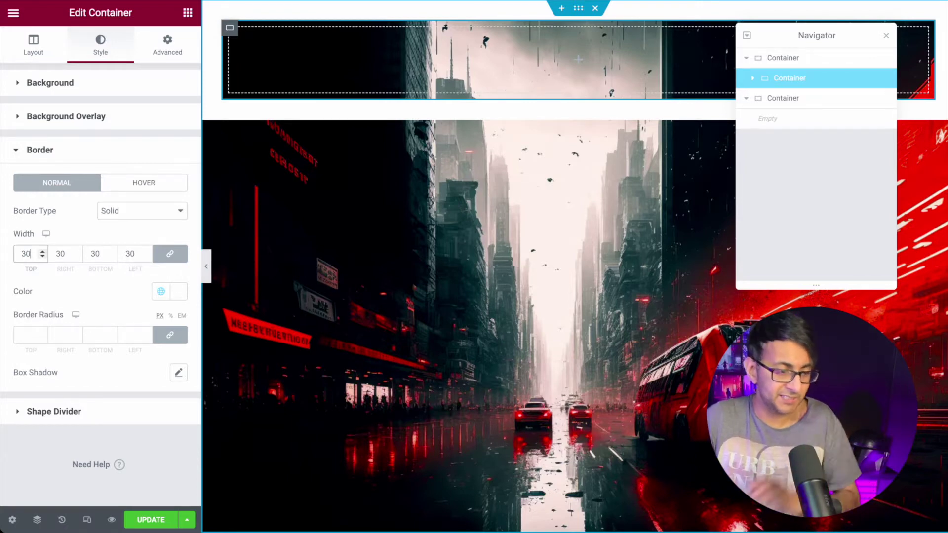
# Step: Duplicate the bordered inner container twice within the outer container
pyautogui.rightClick(763, 79)
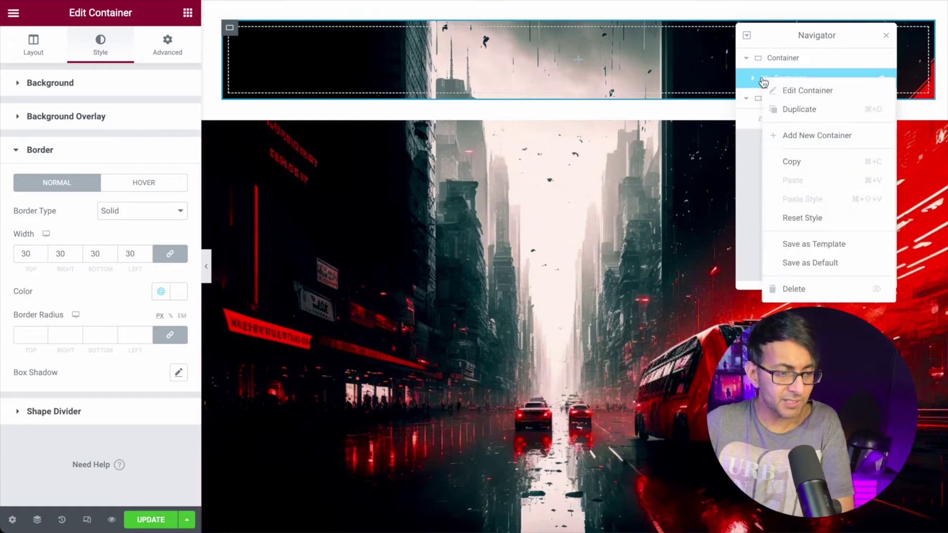
pyautogui.click(793, 108)
pyautogui.rightClick(787, 98)
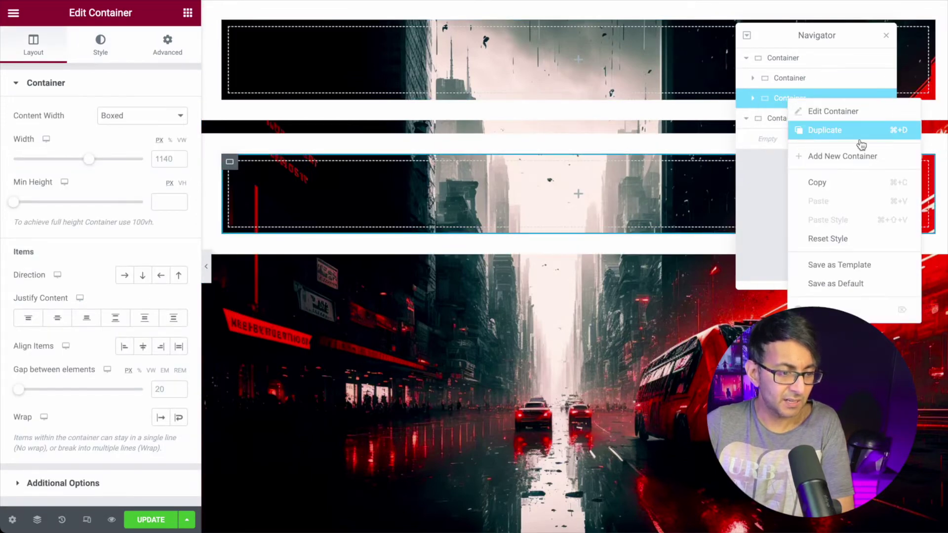
pyautogui.click(829, 131)
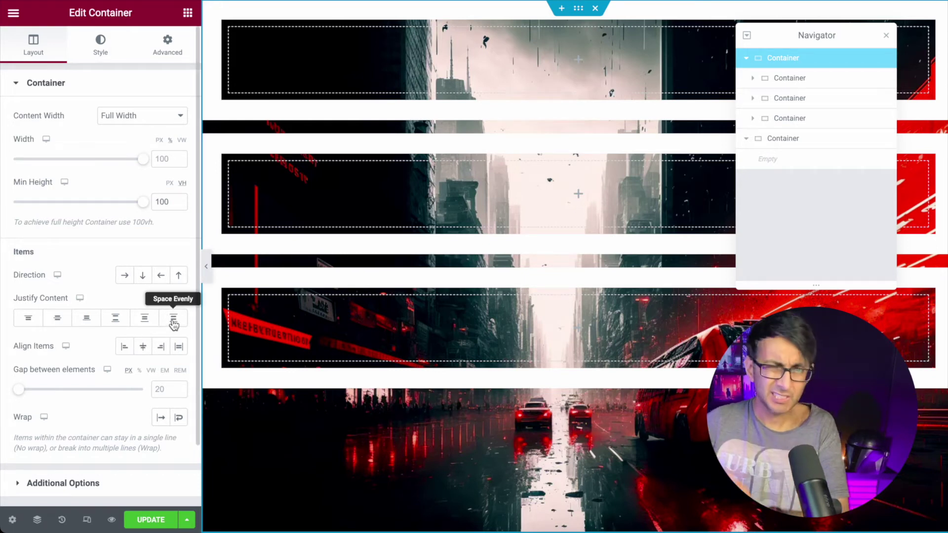
# Step: Arrange the outer container's items in a horizontal row with a gap of 0 and preview the layout at full width
pyautogui.click(124, 278)
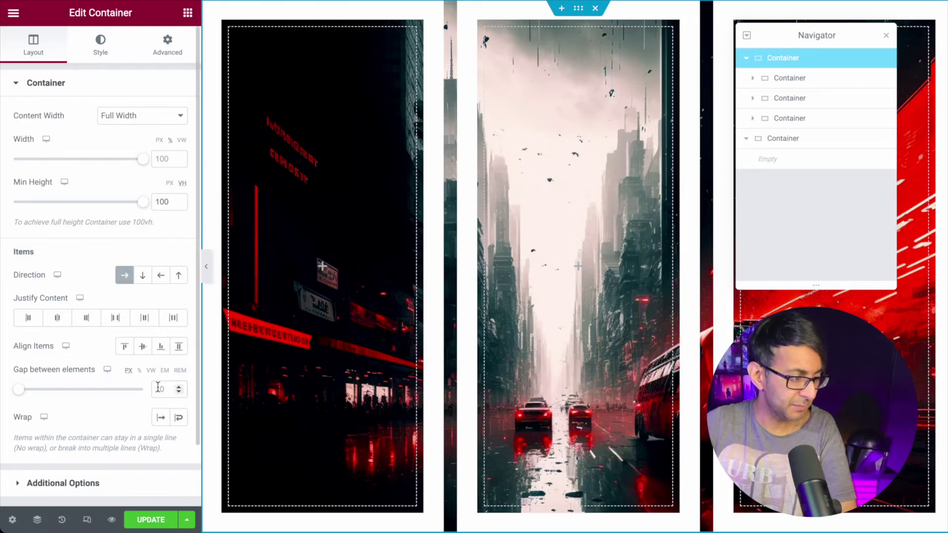
pyautogui.click(163, 389)
pyautogui.write('0')
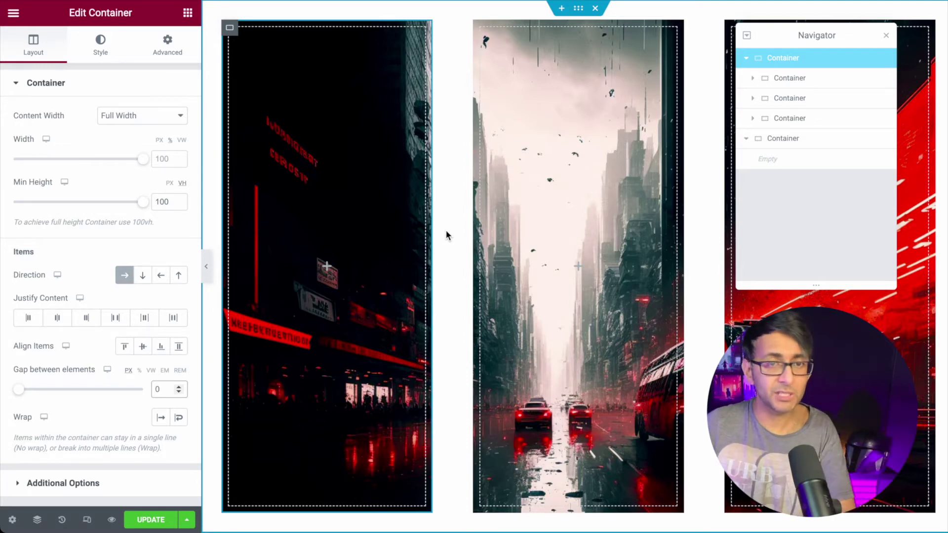
pyautogui.click(206, 266)
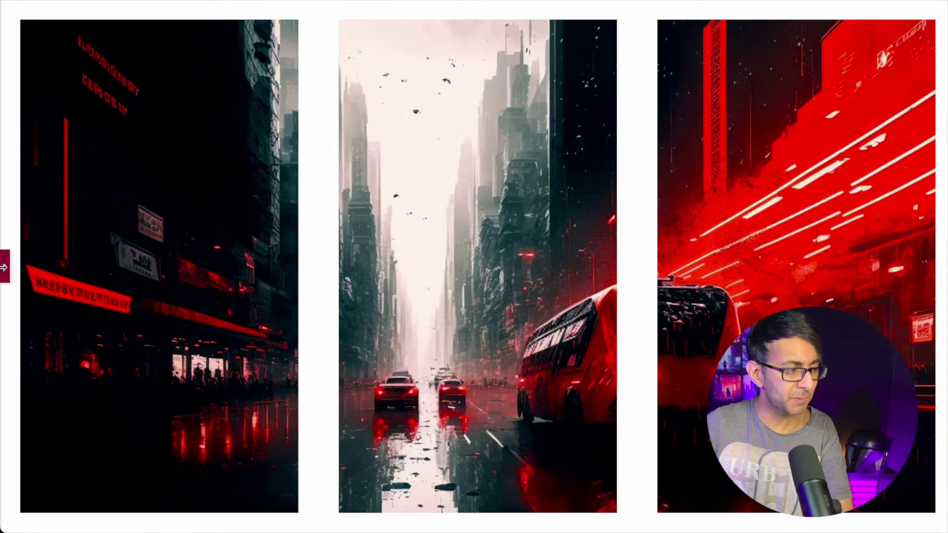
pyautogui.click(3, 269)
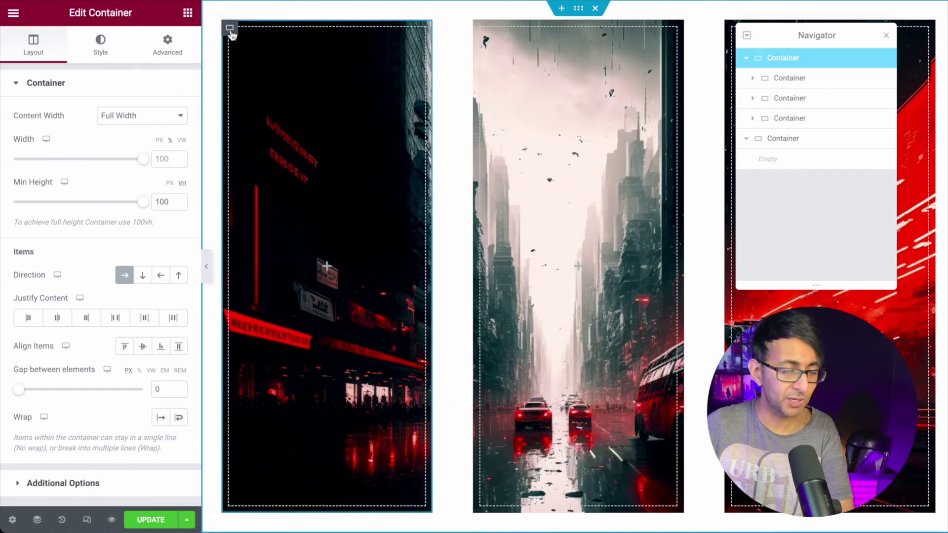
# Step: Try a 15 px border width on all sides of the first column's container, and restore it to 30 px
pyautogui.click(230, 28)
pyautogui.click(105, 52)
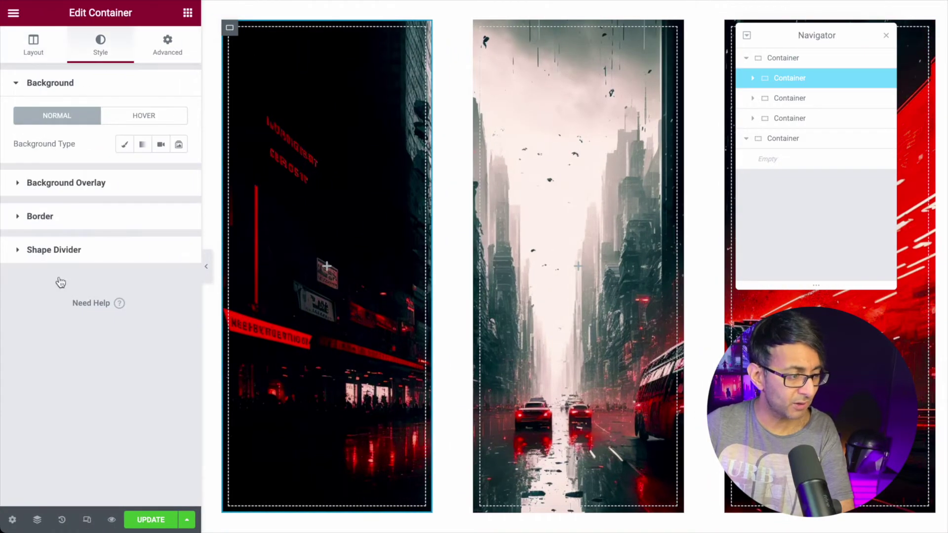
pyautogui.click(94, 216)
pyautogui.doubleClick(60, 253)
pyautogui.write('15')
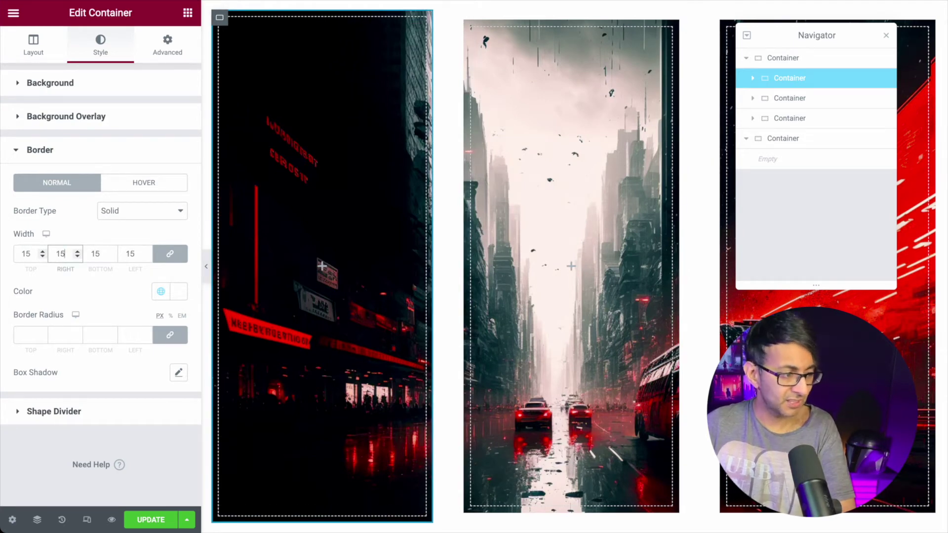
pyautogui.press('BackSpace')
pyautogui.press('BackSpace')
pyautogui.write('30')
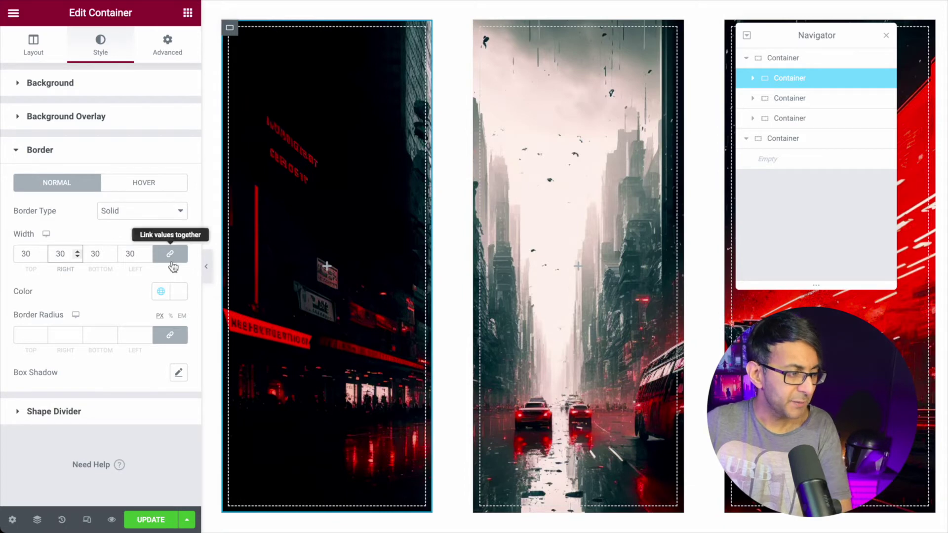
# Step: Unlink the first column's border widths and try 15 px for the right border, restoring it to 30 px
pyautogui.click(170, 254)
pyautogui.doubleClick(60, 253)
pyautogui.write('15')
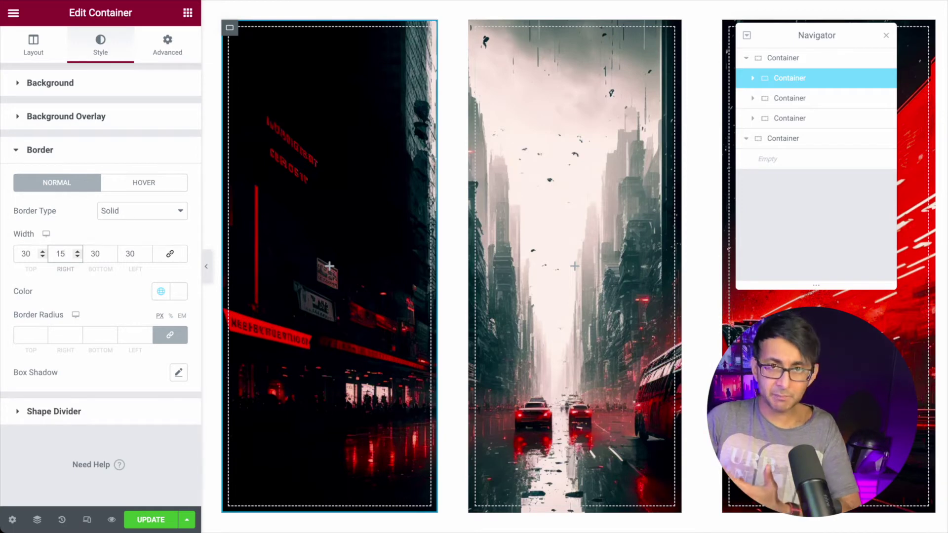
pyautogui.press('BackSpace')
pyautogui.write('30')
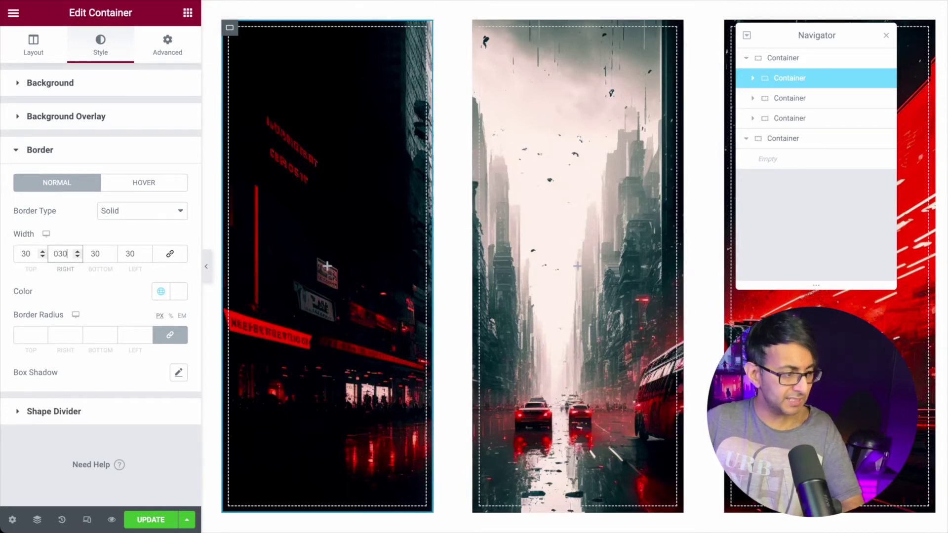
# Step: Close the Navigator and check how the three bordered columns move over the fixed background image
pyautogui.click(887, 36)
pyautogui.scroll(-5, 573, 266)
pyautogui.scroll(4, 572, 267)
pyautogui.scroll(-2, 573, 267)
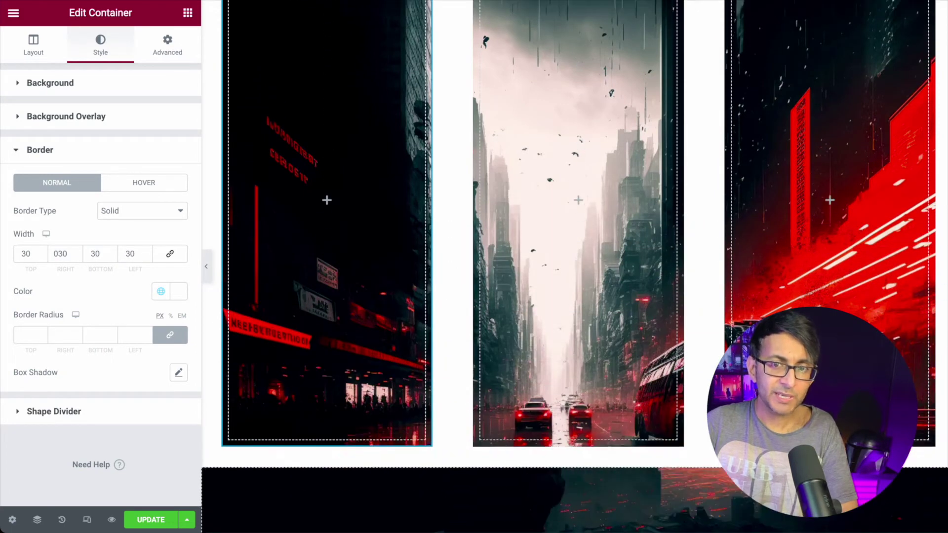
pyautogui.scroll(3, 573, 266)
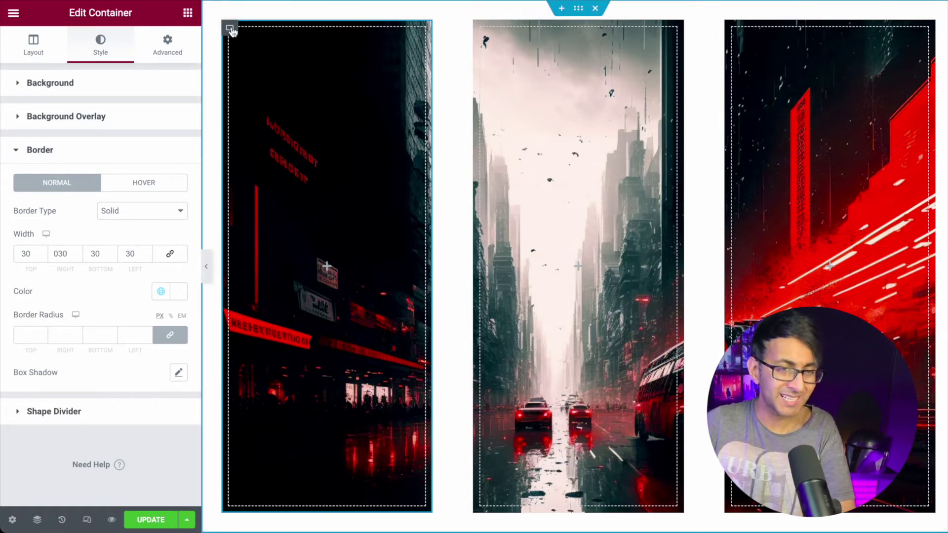
# Step: Set the first column container's content width to Full Width
pyautogui.click(33, 46)
pyautogui.click(139, 90)
pyautogui.click(137, 114)
pyautogui.click(139, 131)
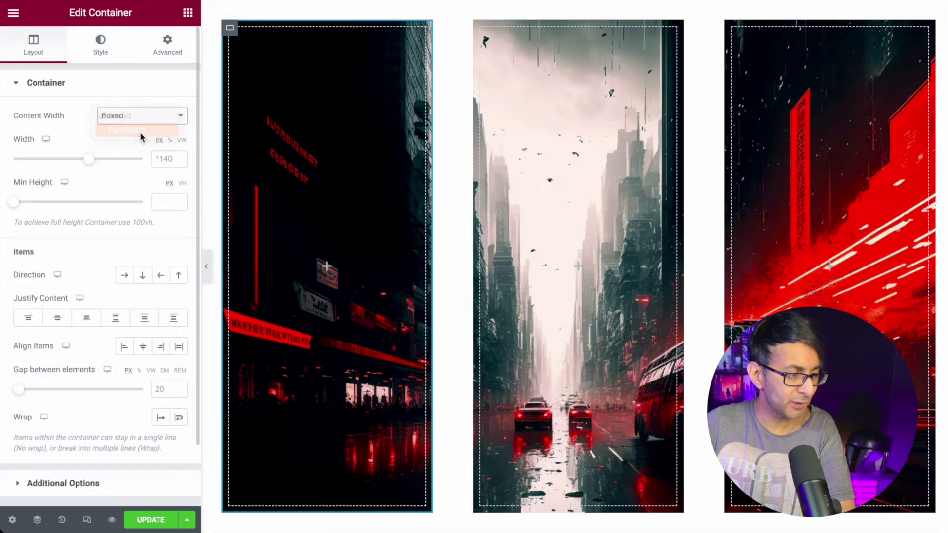
# Step: Set the first column container's margin and padding to 0 on all sides
pyautogui.click(167, 46)
pyautogui.click(171, 132)
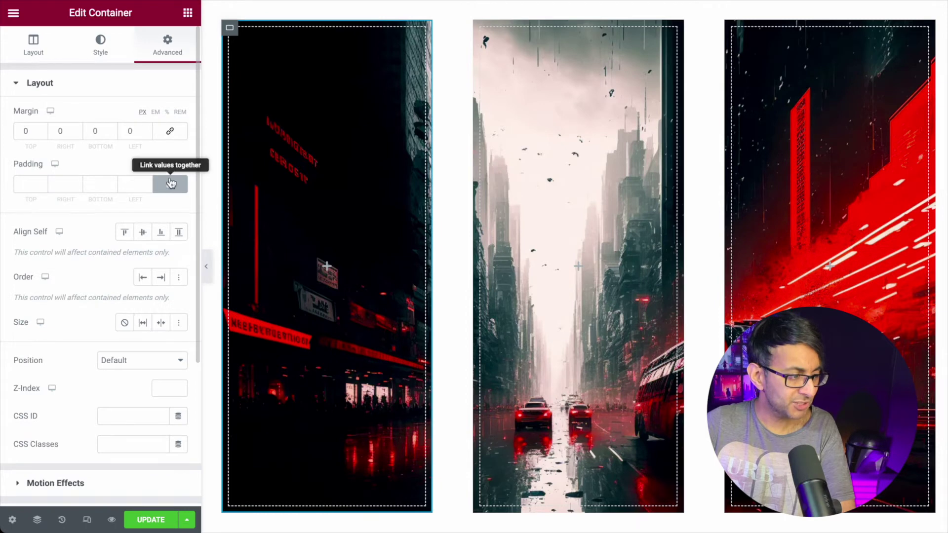
pyautogui.click(170, 184)
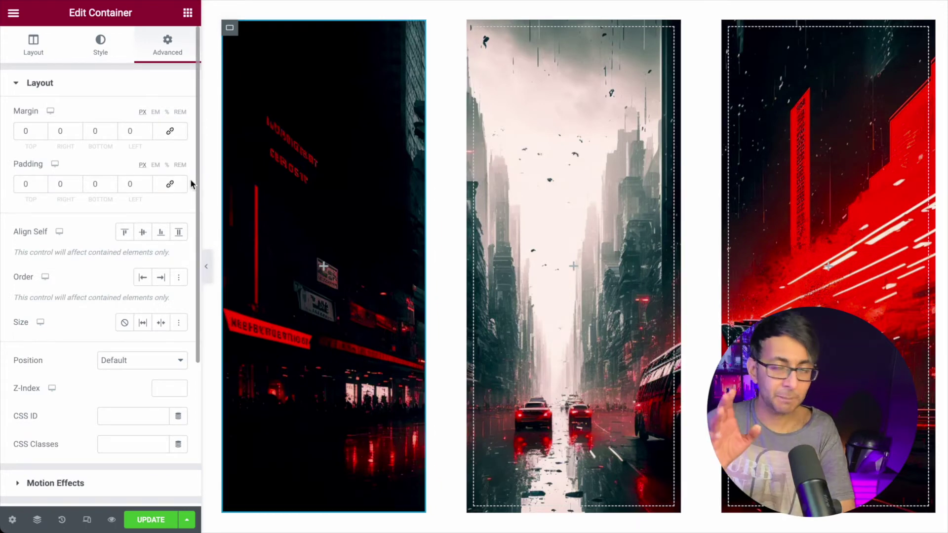
# Step: Add a new container inside the first column and set its content width to Full Width
pyautogui.click(186, 15)
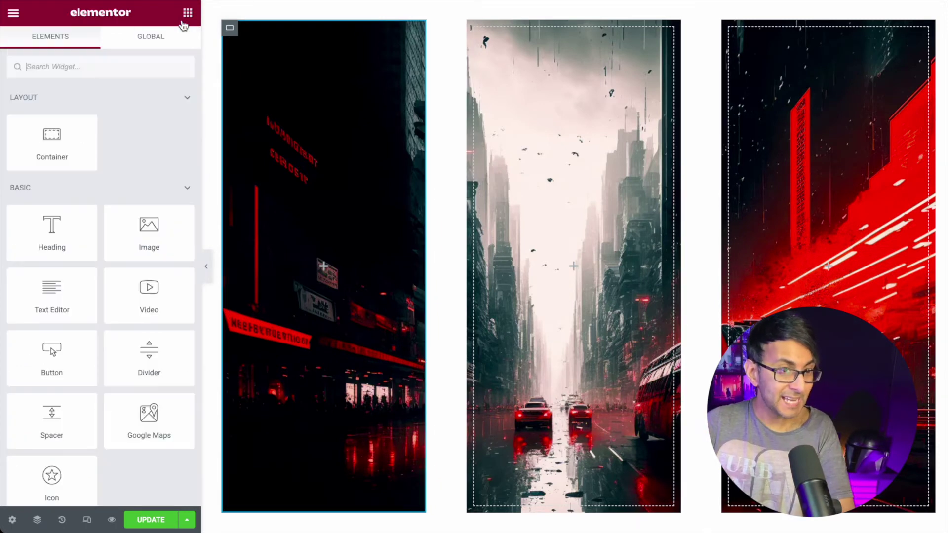
pyautogui.moveTo(52, 141); pyautogui.dragTo(373, 181)
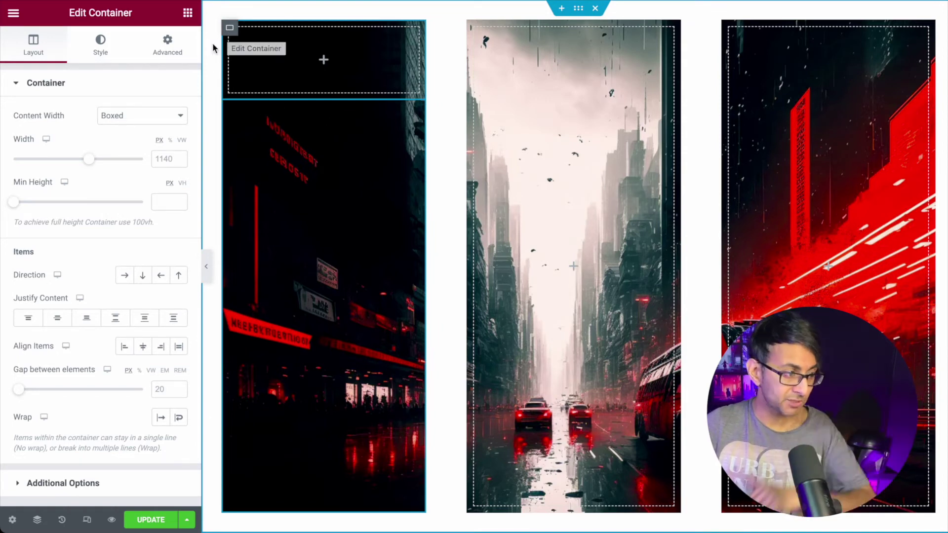
pyautogui.click(230, 29)
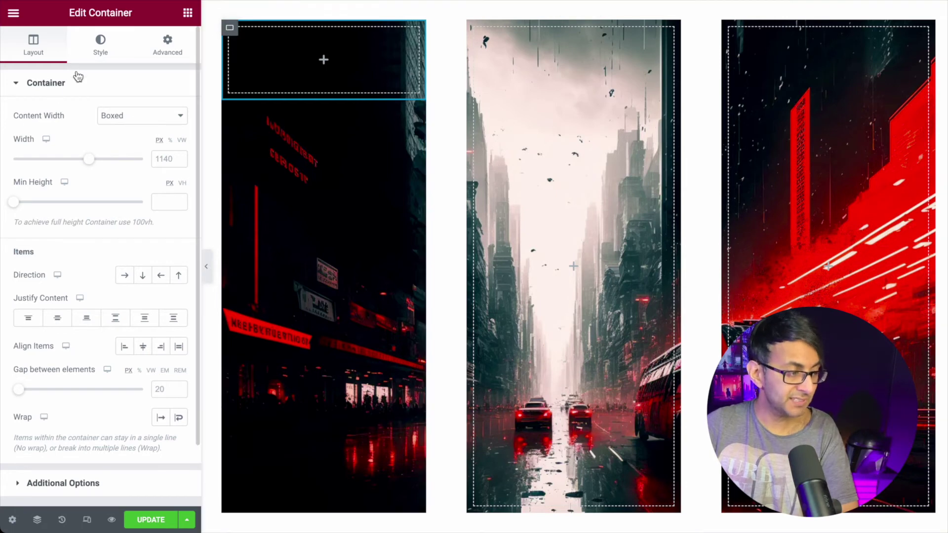
pyautogui.click(118, 122)
# Step: Set the nested container's margin and padding to 0 on all sides
pyautogui.click(167, 46)
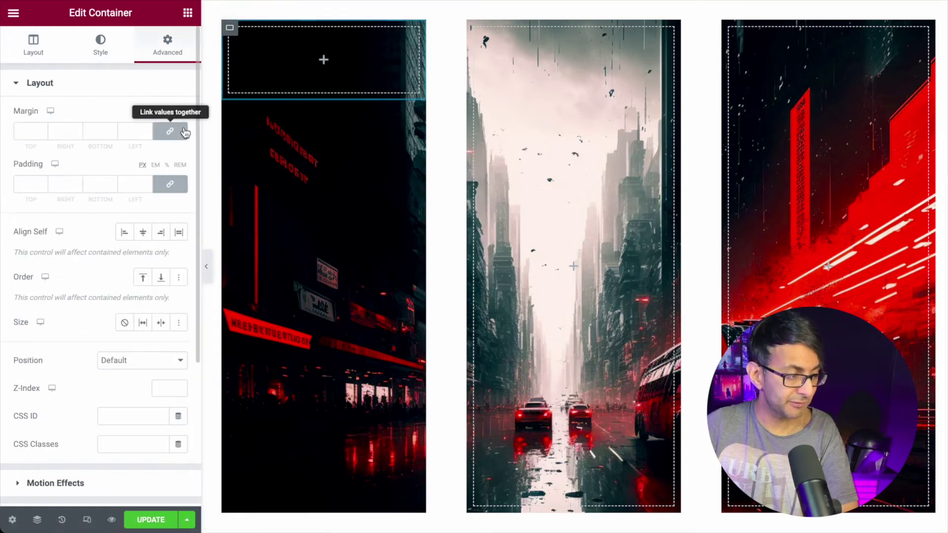
pyautogui.click(176, 136)
pyautogui.click(176, 189)
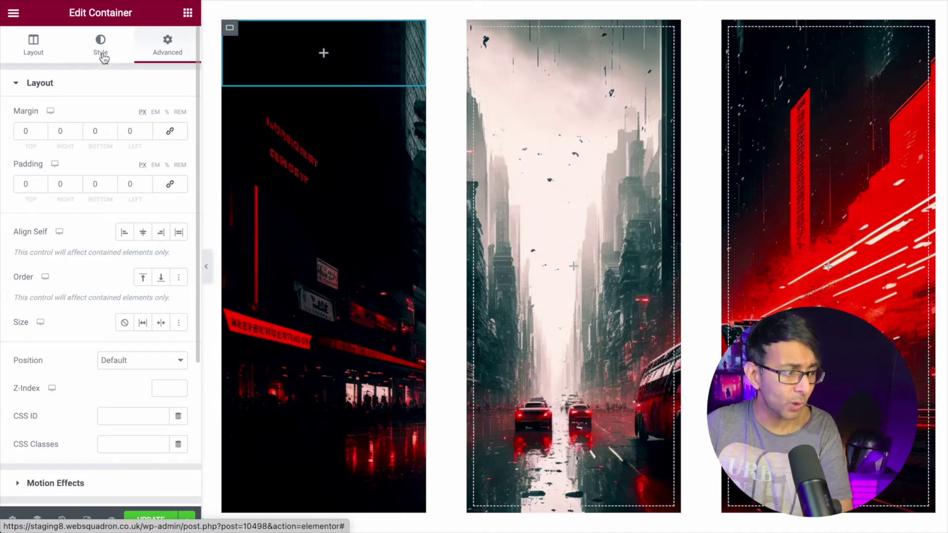
# Step: Give the nested container a solid border in the white global color, 30 px wide at the bottom and 0 on the other sides
pyautogui.click(101, 55)
pyautogui.click(89, 215)
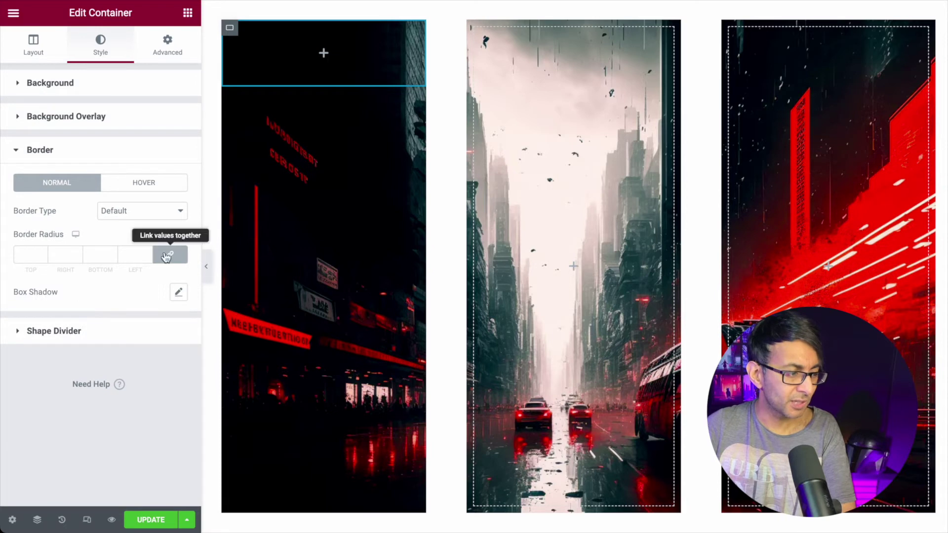
pyautogui.click(153, 212)
pyautogui.click(143, 239)
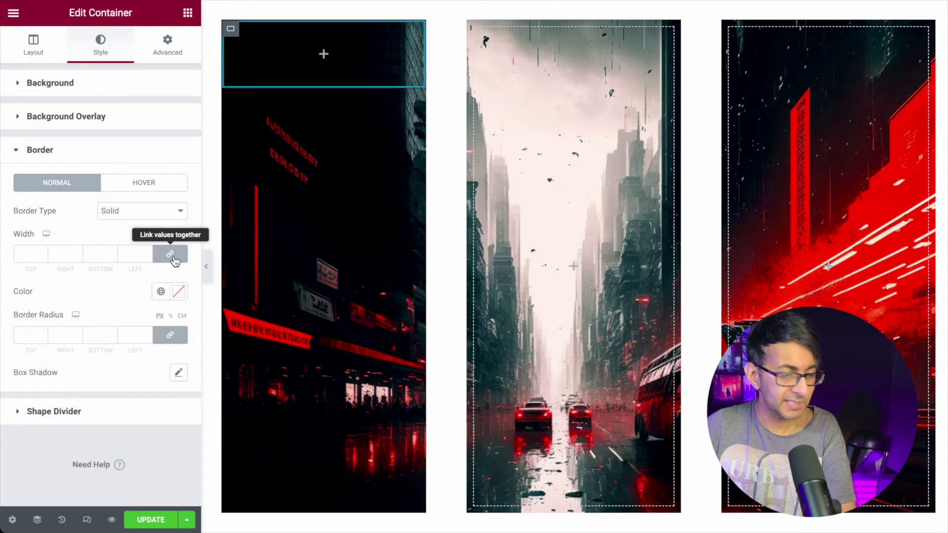
pyautogui.click(161, 291)
pyautogui.click(110, 471)
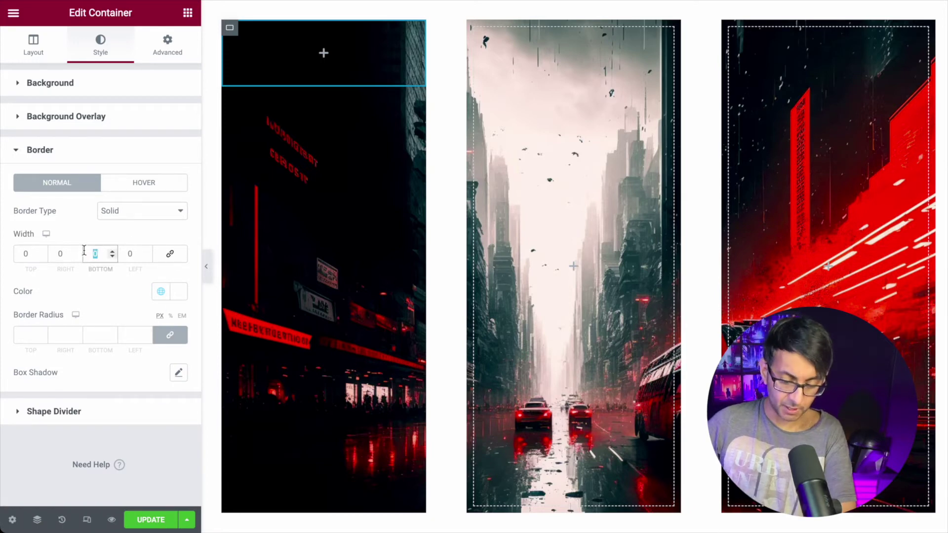
pyautogui.write('30')
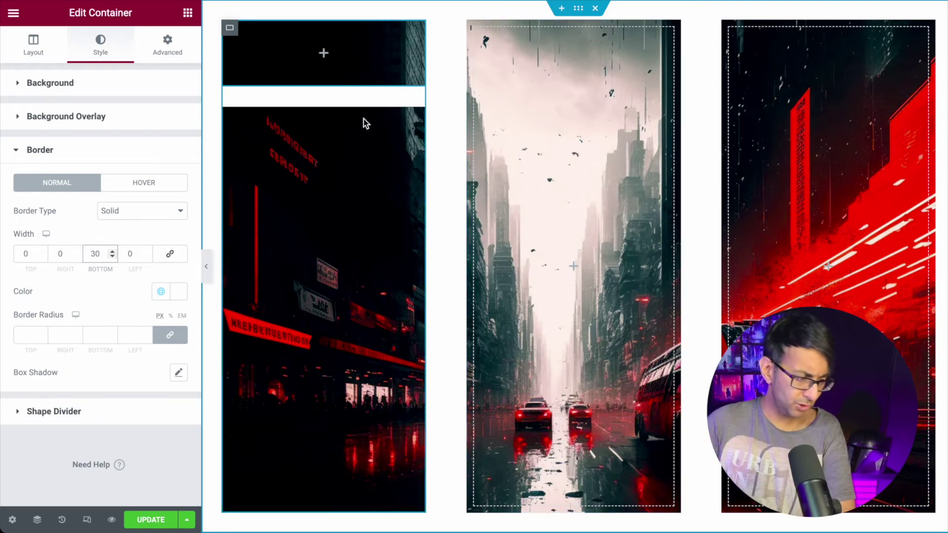
# Step: Set the nested container's bottom border width to 60 px
pyautogui.press('BackSpace')
pyautogui.press('BackSpace')
pyautogui.write('060')
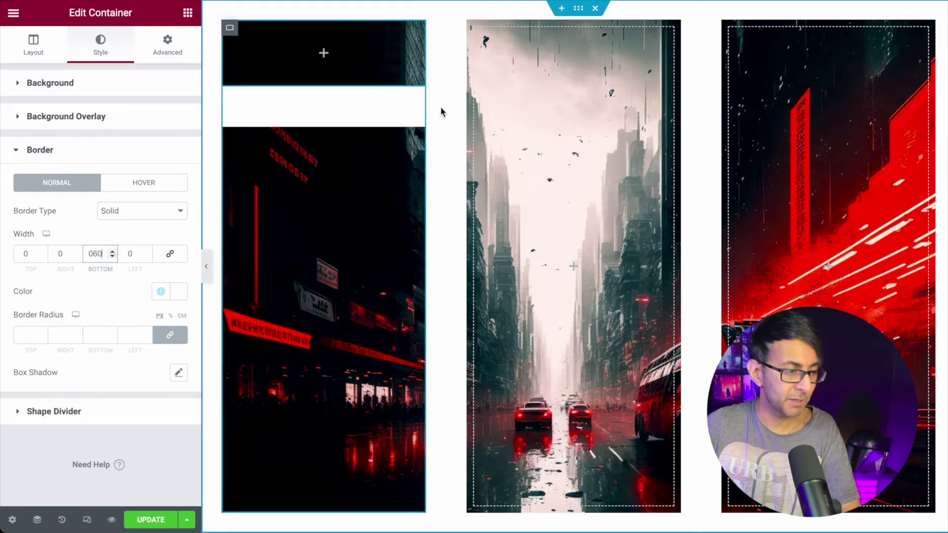
# Step: Duplicate the nested container and set the lower copy's border width to 30 px at the top and 0 at the bottom
pyautogui.rightClick(228, 28)
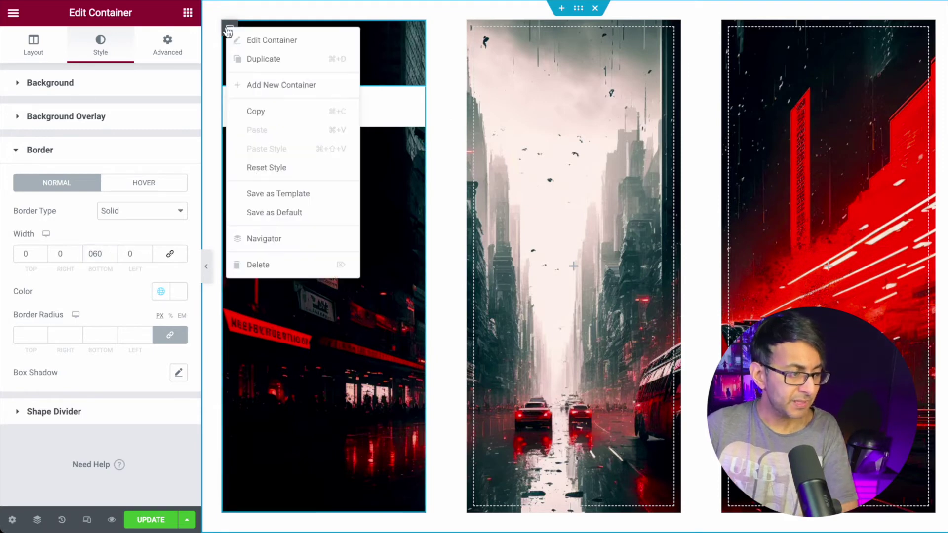
pyautogui.click(263, 59)
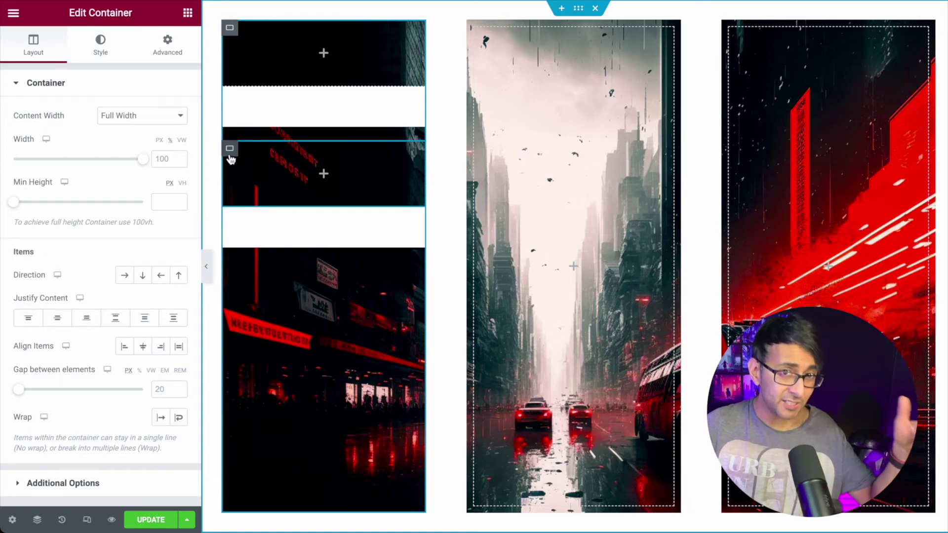
pyautogui.click(105, 46)
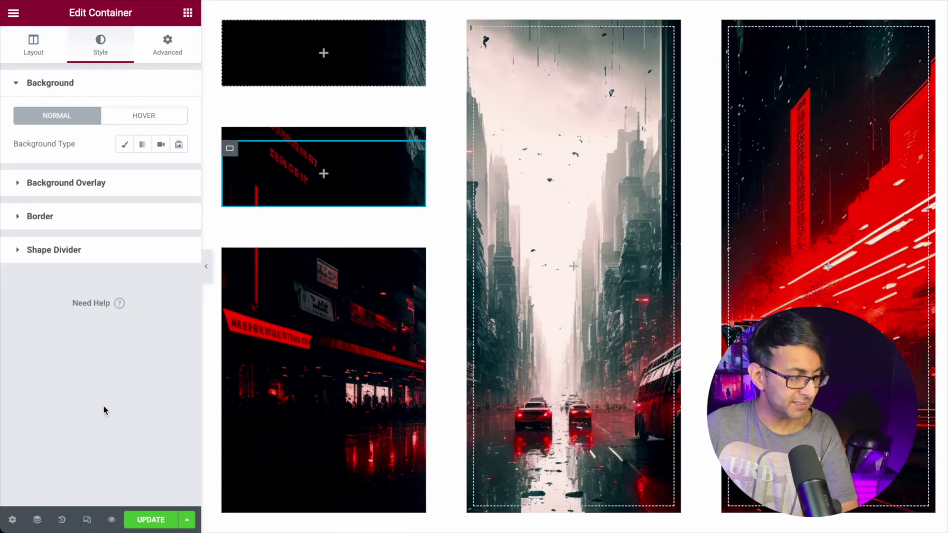
pyautogui.click(109, 217)
pyautogui.click(113, 213)
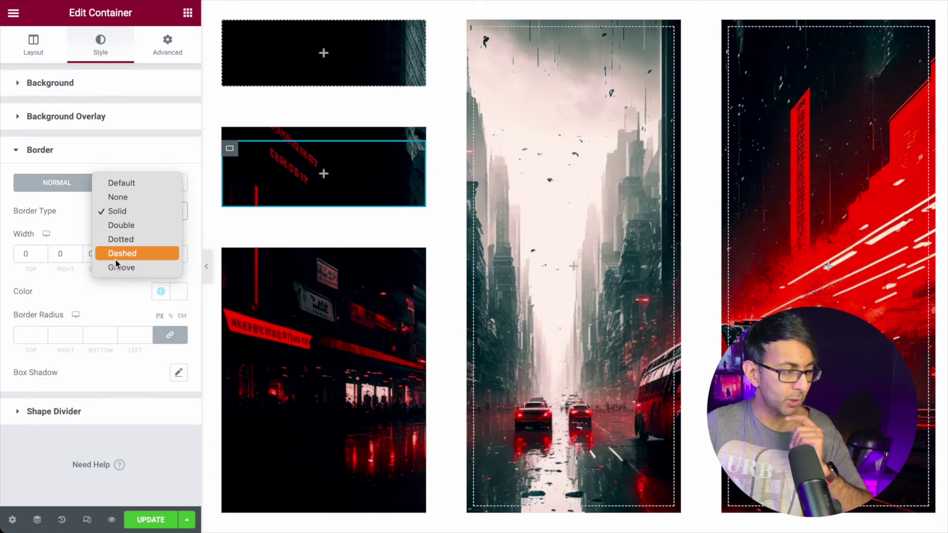
pyautogui.click(78, 268)
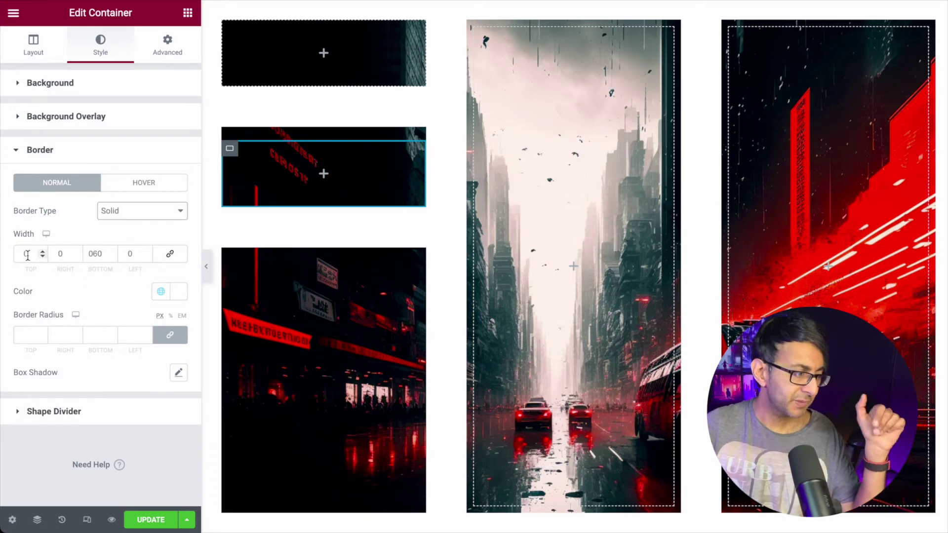
pyautogui.write('30')
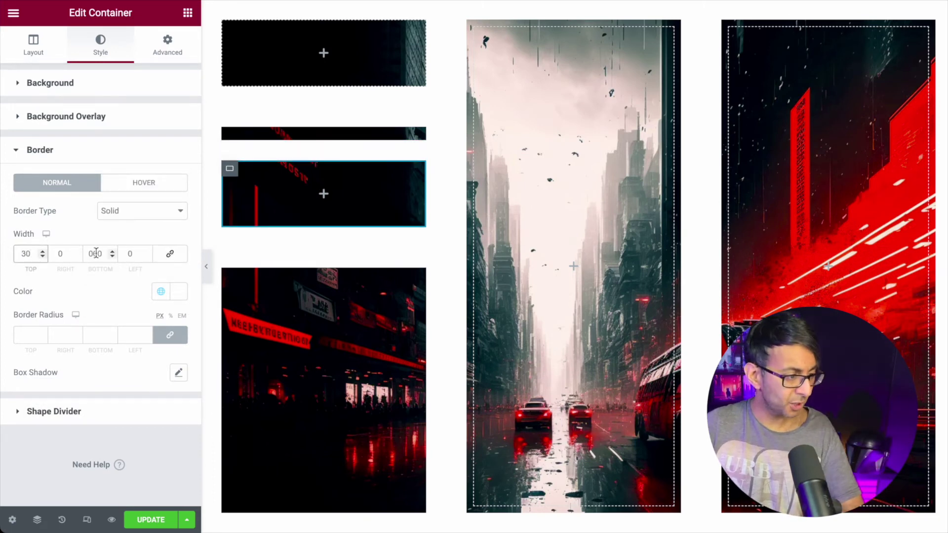
pyautogui.write('0')
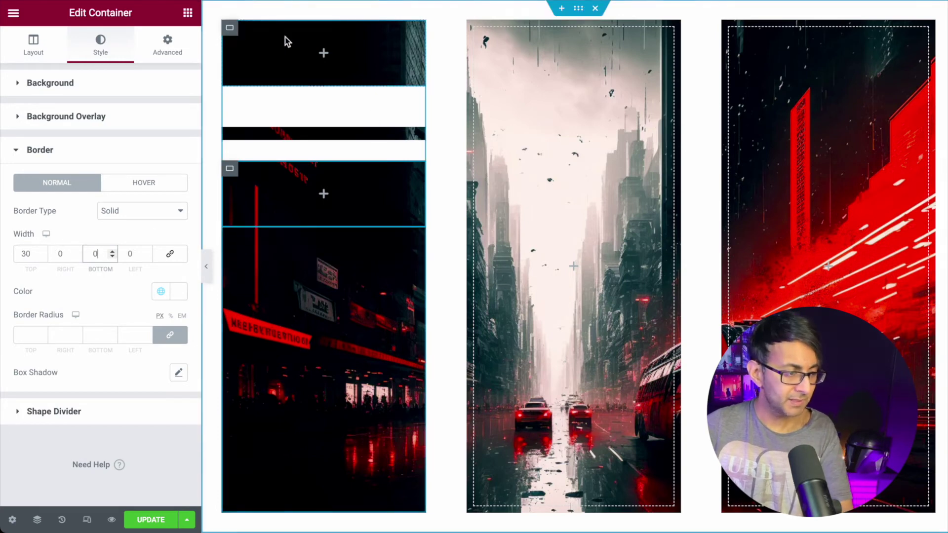
# Step: Set the upper nested container's bottom border width to 30 px
pyautogui.click(229, 29)
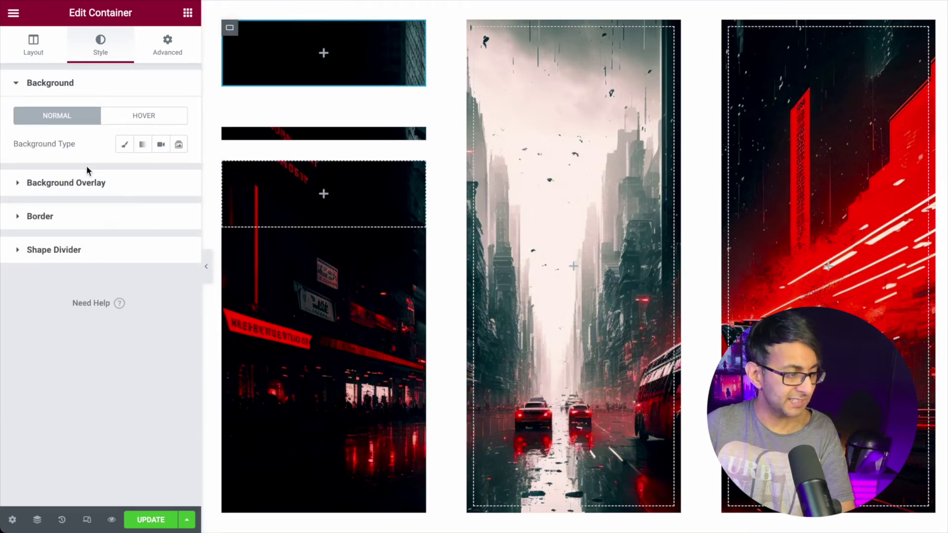
pyautogui.click(84, 222)
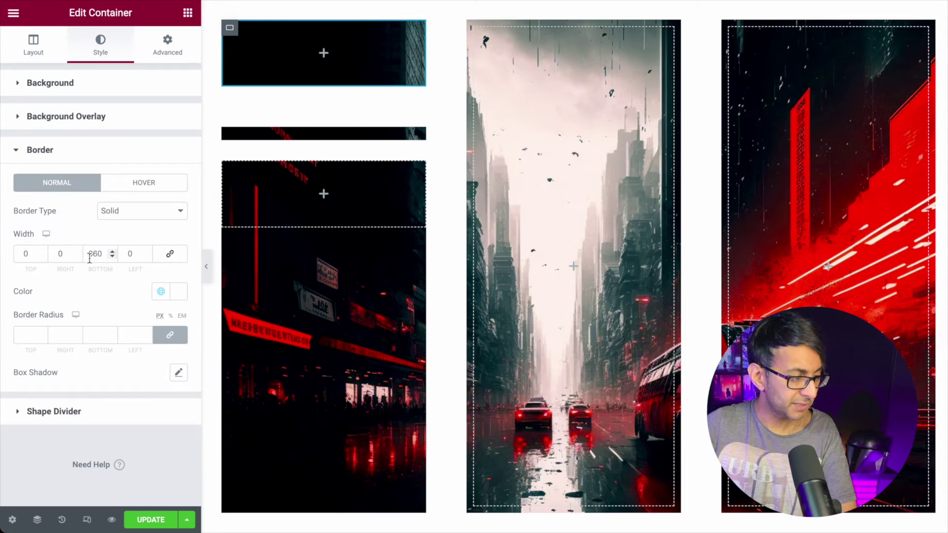
pyautogui.write('30')
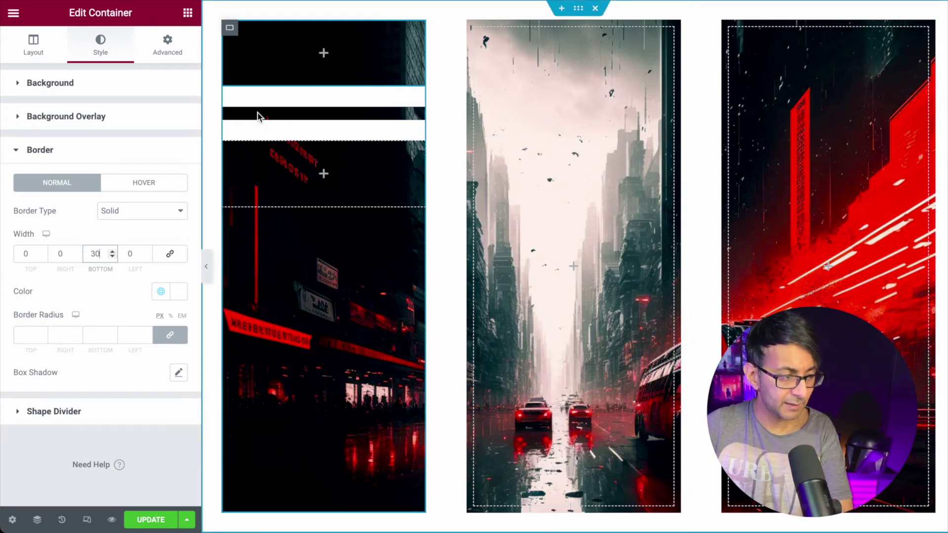
# Step: Open the Navigator and set the first column container's gap between elements to 0
pyautogui.click(227, 35)
pyautogui.click(56, 48)
pyautogui.hotkey('ctrl', 'i')
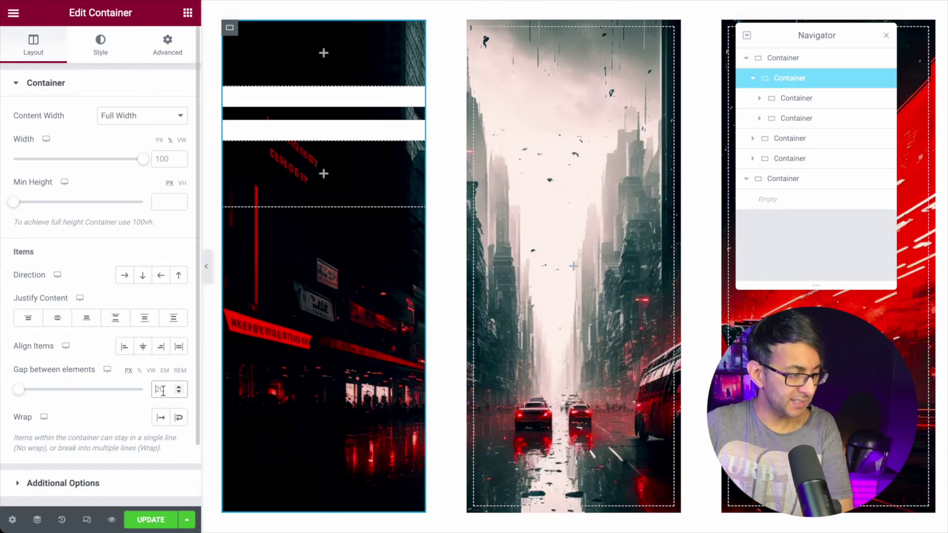
pyautogui.write('0')
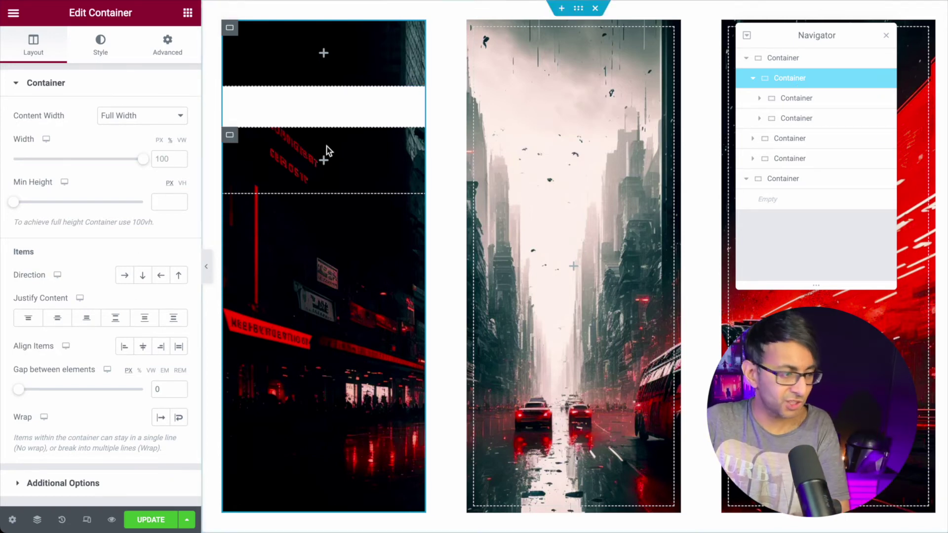
# Step: Try Space Between, Space Evenly and Space Around for the first column's content justification, and clear the setting
pyautogui.click(115, 319)
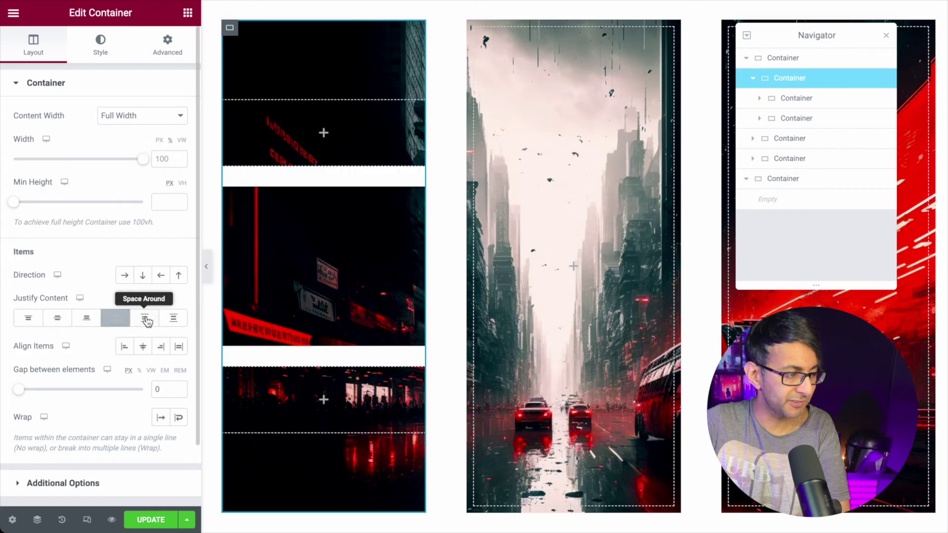
pyautogui.click(173, 318)
pyautogui.click(140, 321)
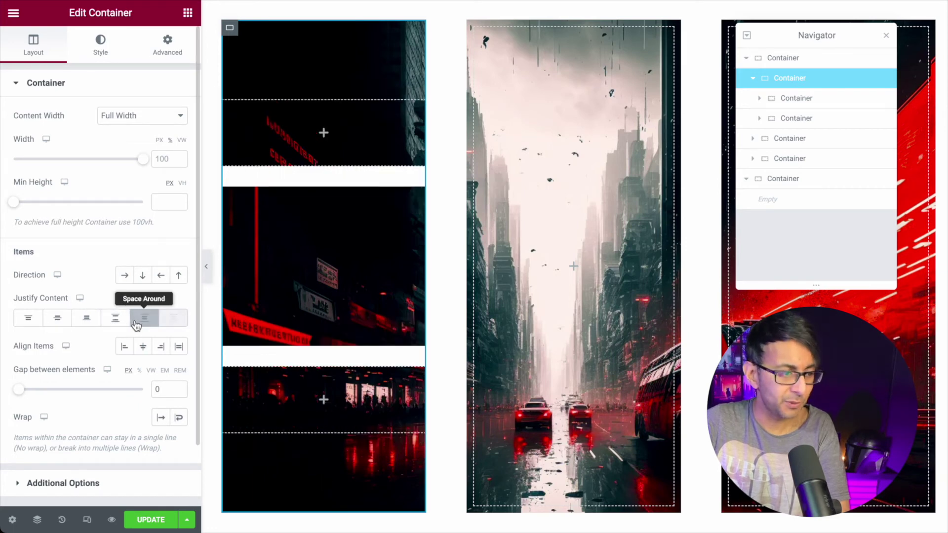
pyautogui.click(115, 320)
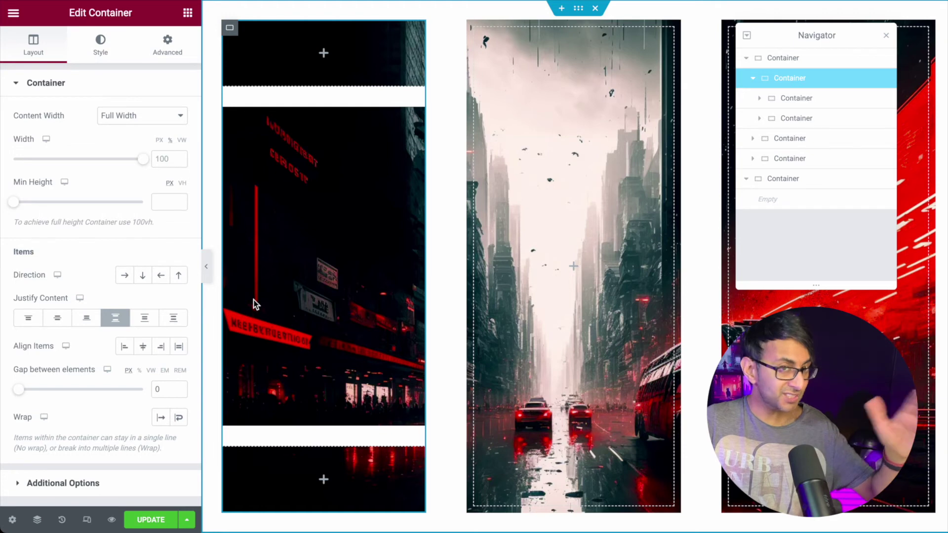
pyautogui.click(115, 317)
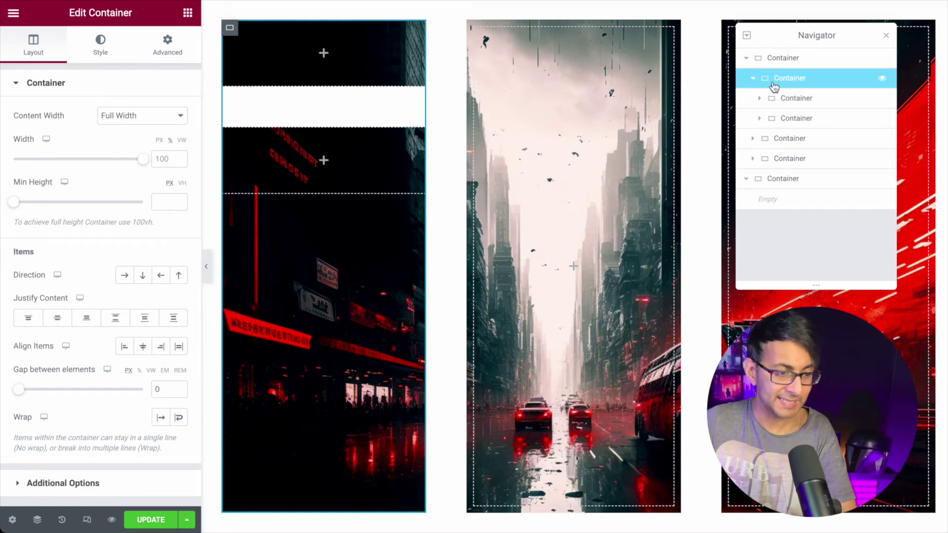
# Step: Select the first column's upper nested container, and check how the windows move over the fixed background with the editing panel hidden
pyautogui.click(800, 99)
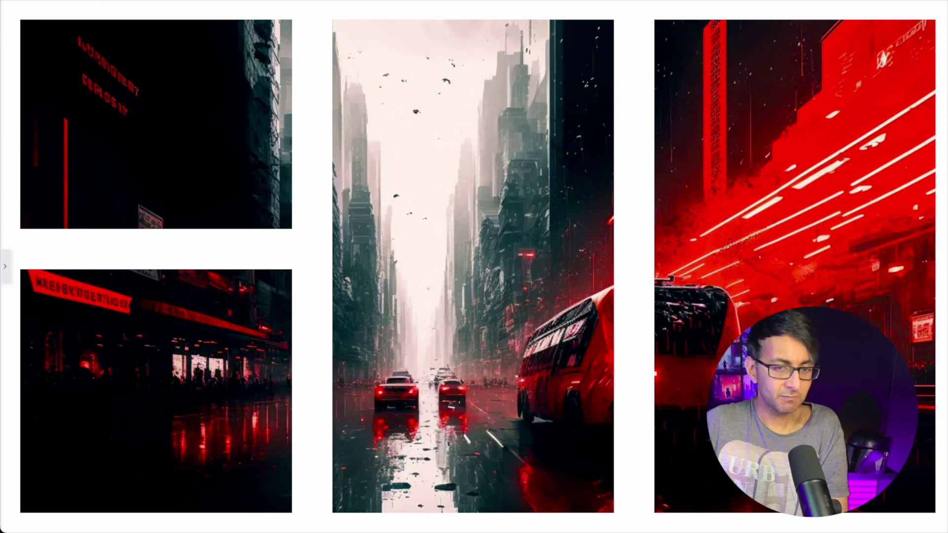
pyautogui.scroll(-3, 473, 266)
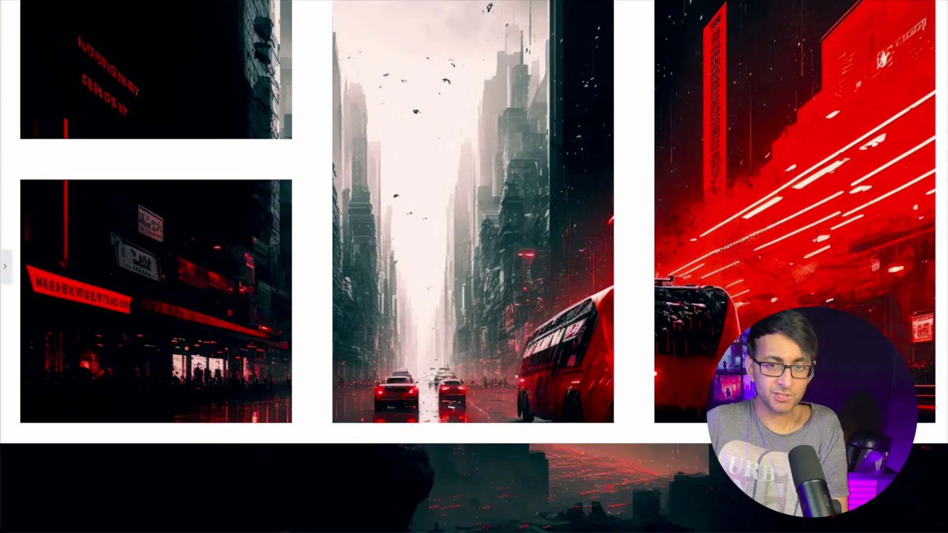
pyautogui.scroll(3, 474, 267)
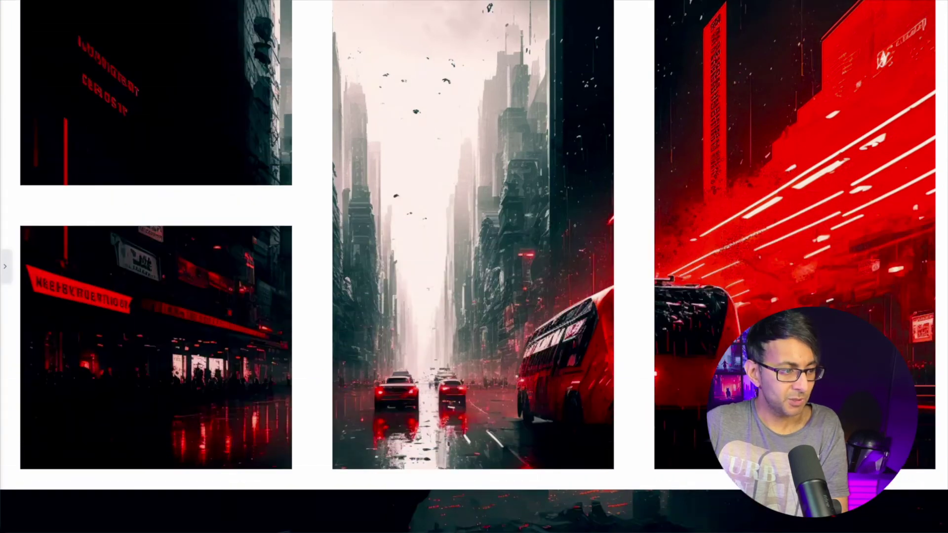
pyautogui.scroll(-5, 474, 266)
pyautogui.scroll(5, 473, 267)
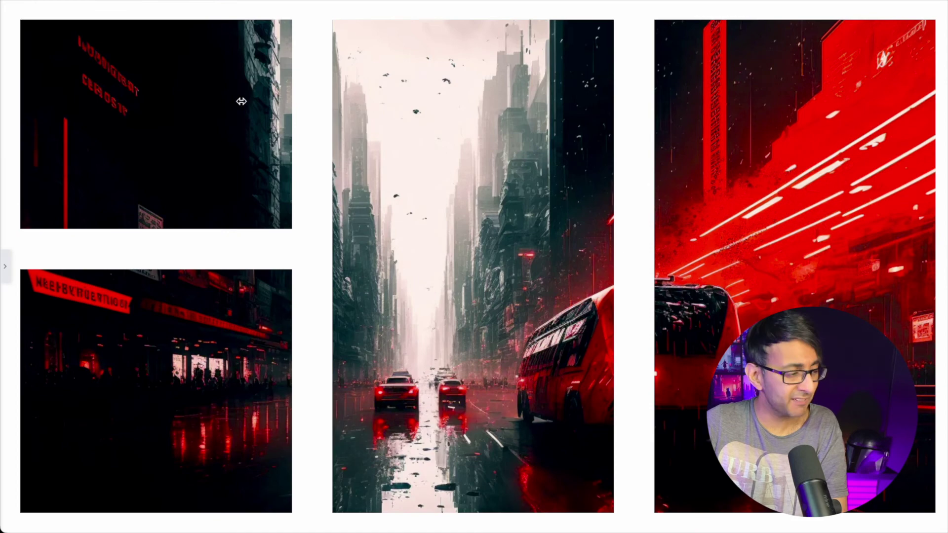
pyautogui.click(5, 269)
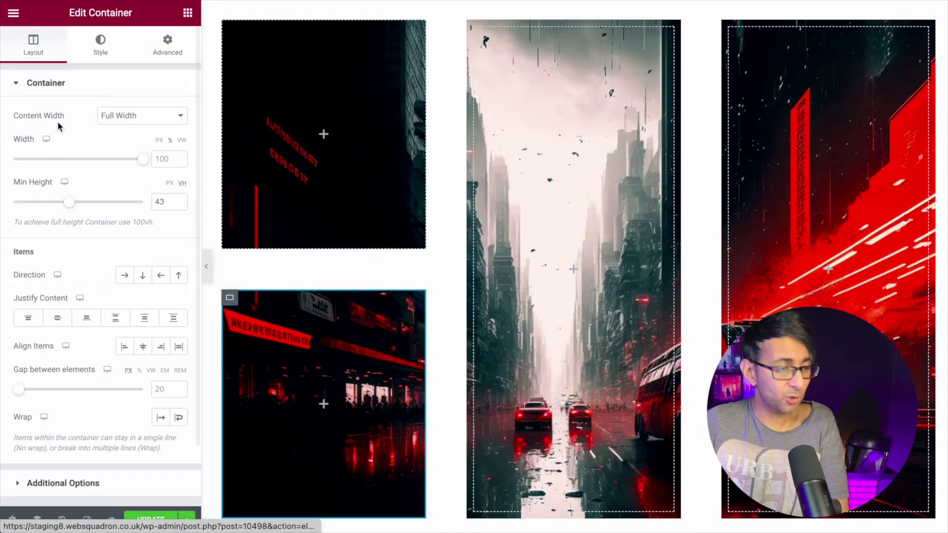
# Step: Reopen the Navigator and delete the third column container from the grid
pyautogui.click(37, 519)
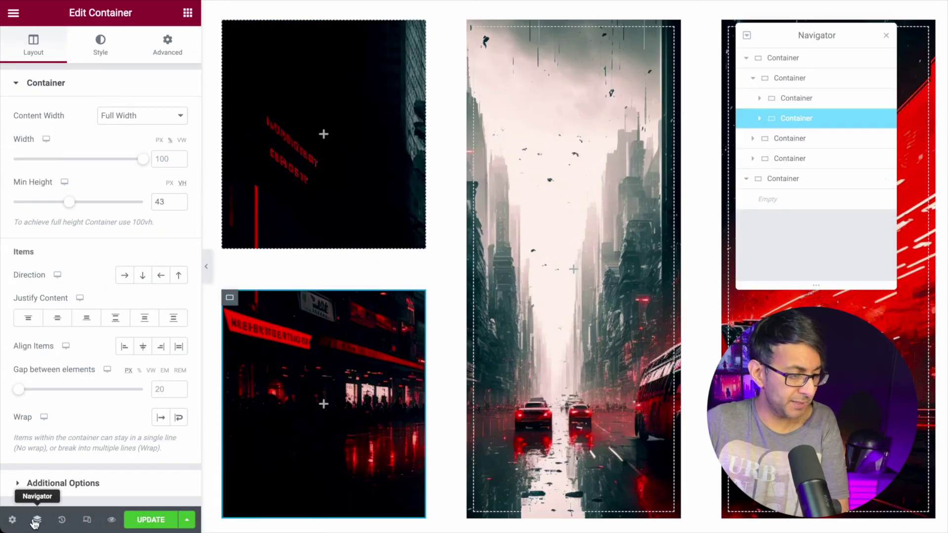
pyautogui.click(825, 142)
pyautogui.click(805, 159)
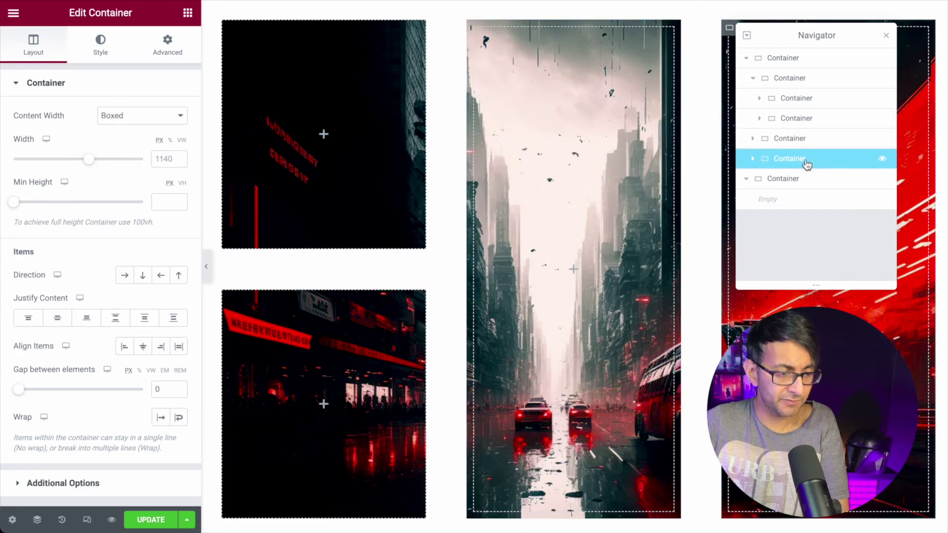
pyautogui.rightClick(805, 159)
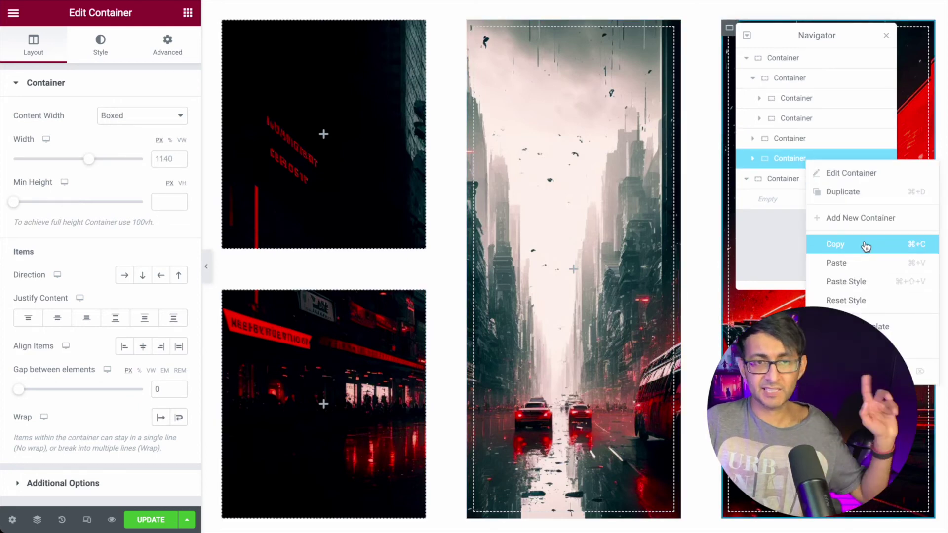
pyautogui.click(919, 371)
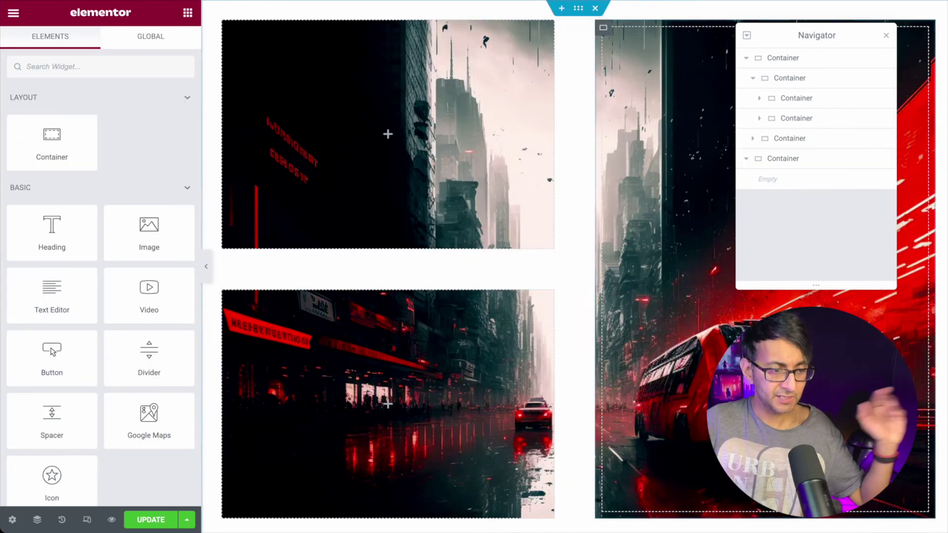
# Step: Duplicate the first column container with its two nested windows, and move the copy after the tall column as the third column
pyautogui.click(807, 89)
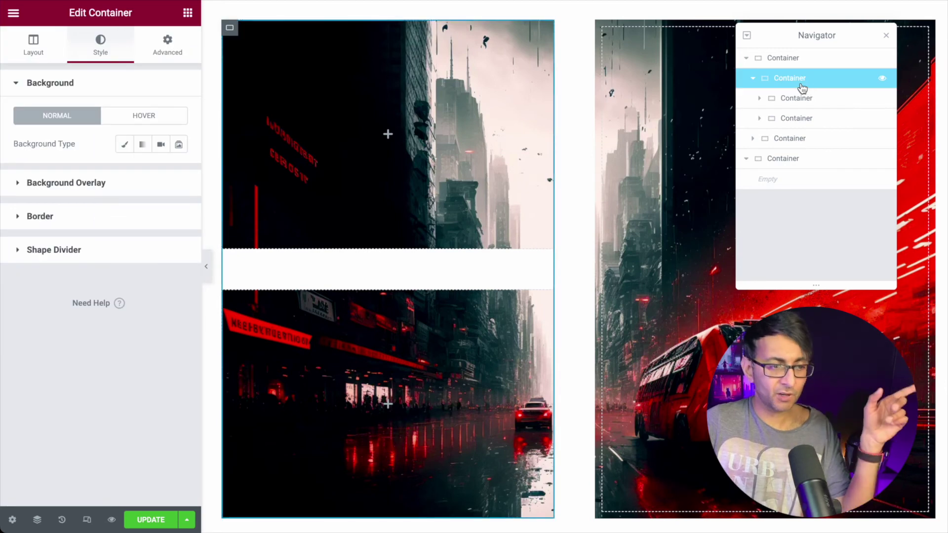
pyautogui.click(753, 78)
pyautogui.rightClick(816, 80)
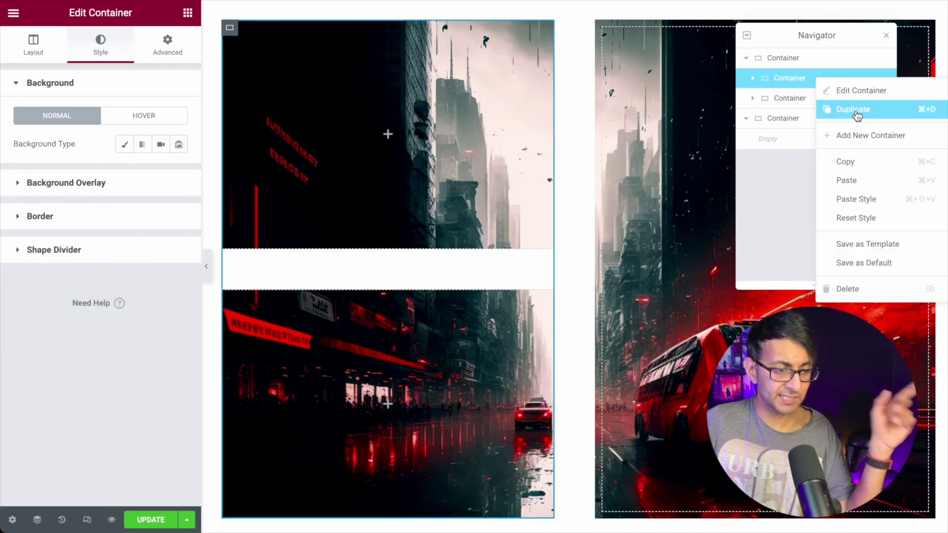
pyautogui.click(853, 109)
pyautogui.moveTo(784, 99); pyautogui.dragTo(787, 118)
pyautogui.moveTo(794, 39); pyautogui.dragTo(546, 29)
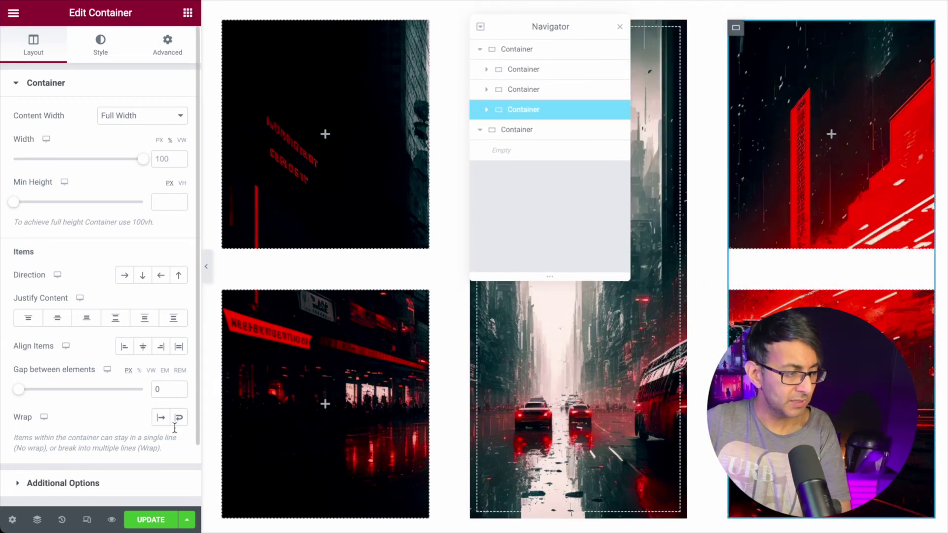
# Step: Give the first column's lower nested container a classic background in the global white color New Item #1 (#FFFFFF)
pyautogui.click(229, 299)
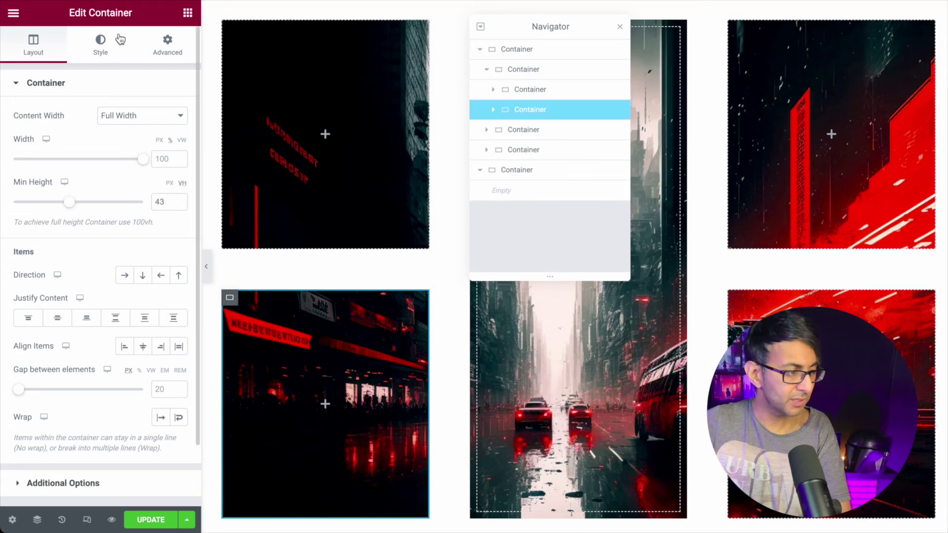
pyautogui.click(101, 47)
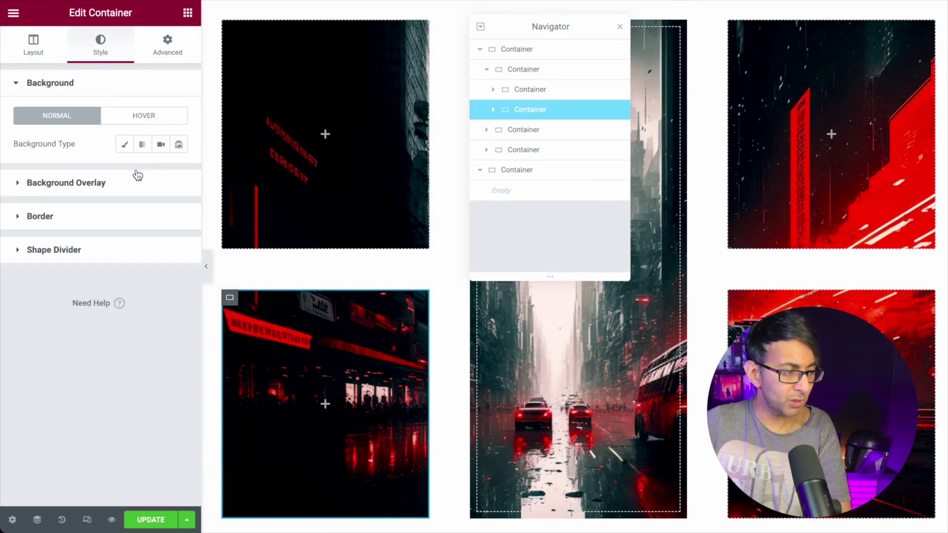
pyautogui.click(124, 143)
pyautogui.click(161, 172)
pyautogui.click(64, 351)
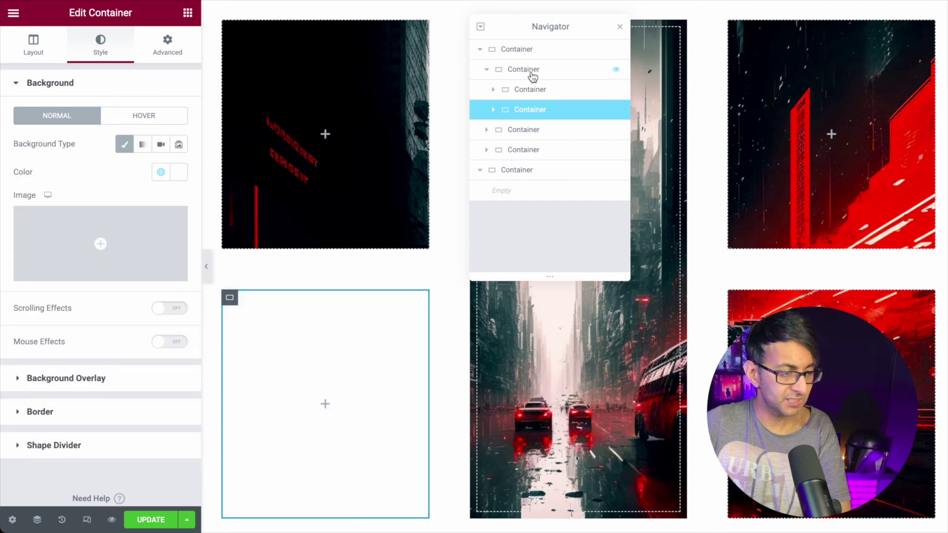
# Step: Give the third column's upper nested container a classic background in the global white color New Item #1 (#FFFFFF)
pyautogui.click(736, 28)
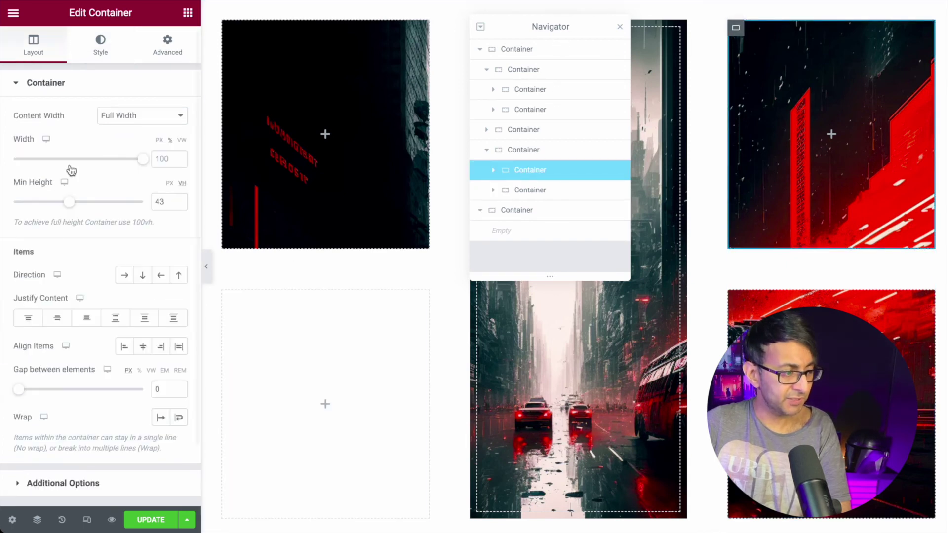
pyautogui.click(98, 55)
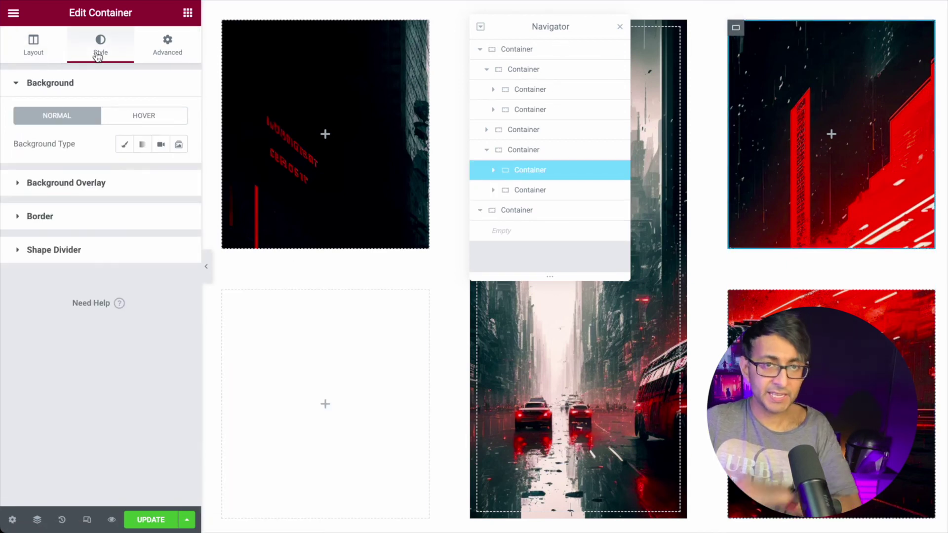
pyautogui.click(125, 144)
pyautogui.click(167, 173)
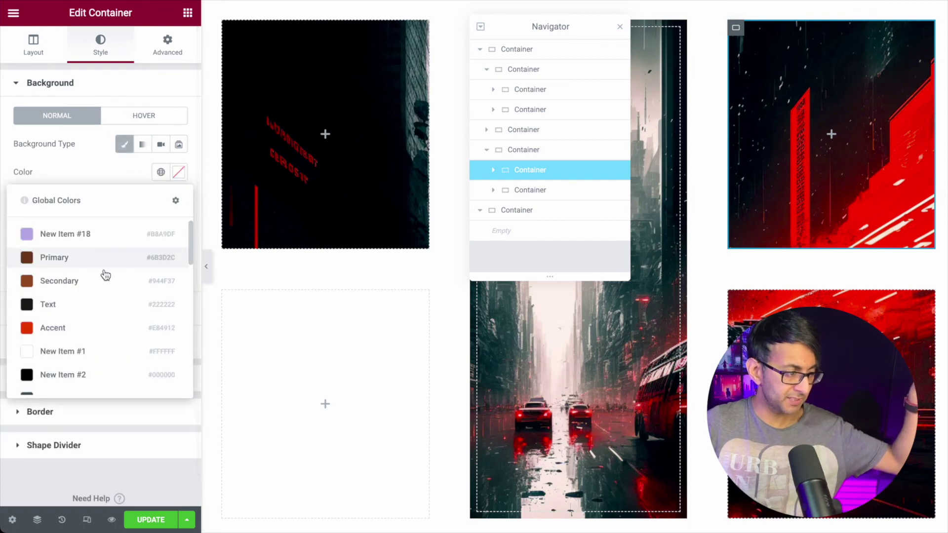
pyautogui.click(95, 361)
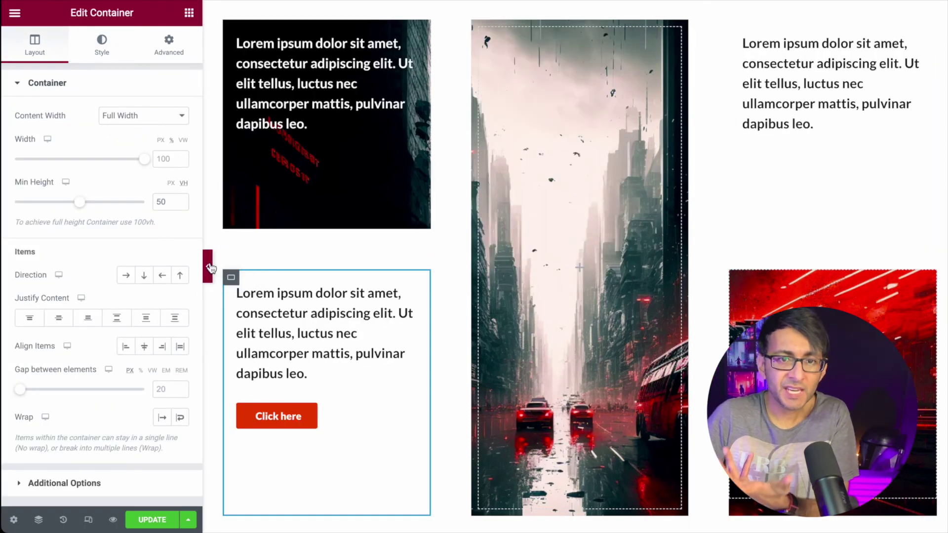
# Step: Hide the editing panel and check how the windows and text blocks scroll over the fixed background down to the next section
pyautogui.click(207, 266)
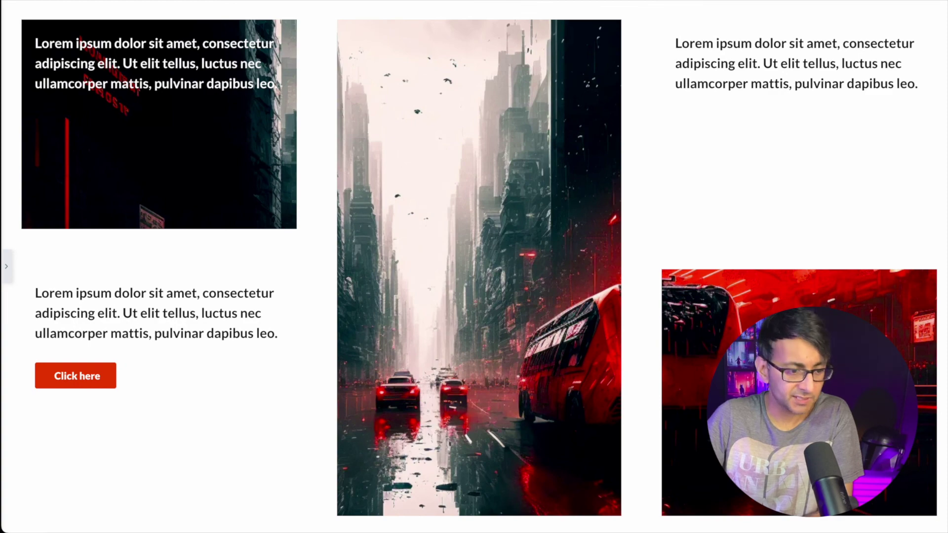
pyautogui.scroll(-3, 474, 267)
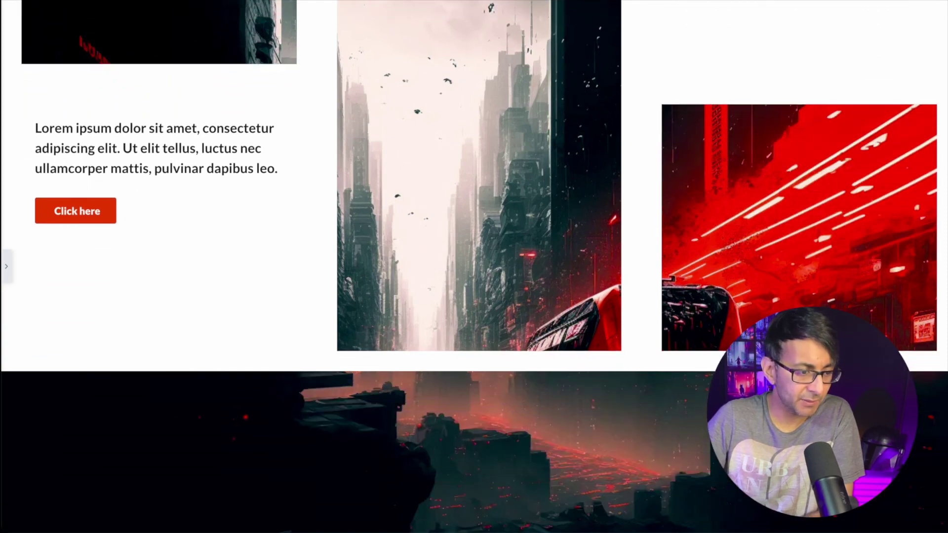
pyautogui.scroll(3, 474, 267)
pyautogui.scroll(-4, 474, 267)
pyautogui.scroll(4, 473, 267)
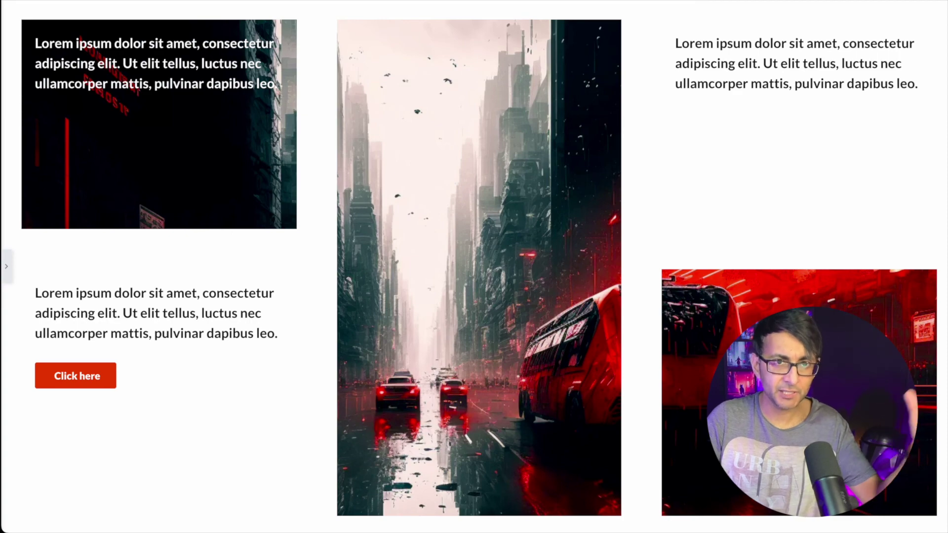
pyautogui.scroll(-9, 490, 399)
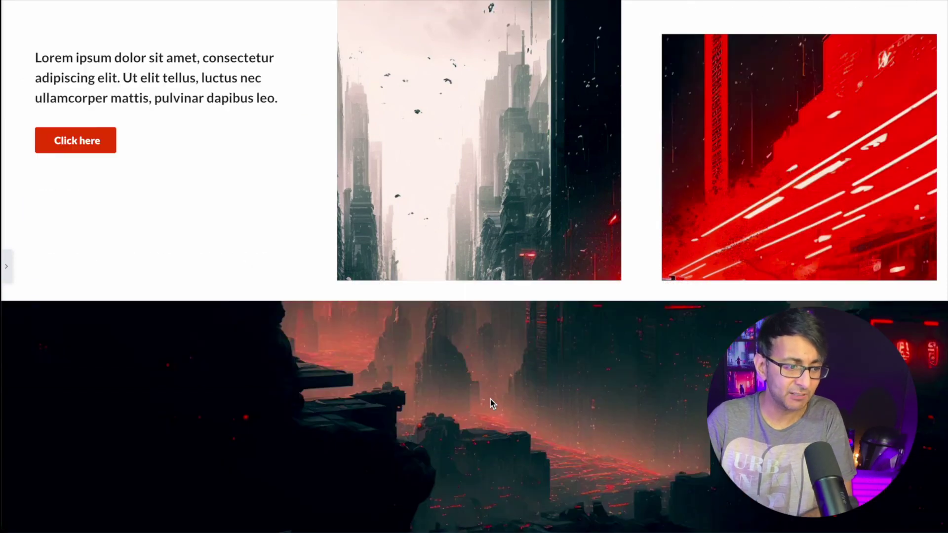
pyautogui.scroll(9, 490, 399)
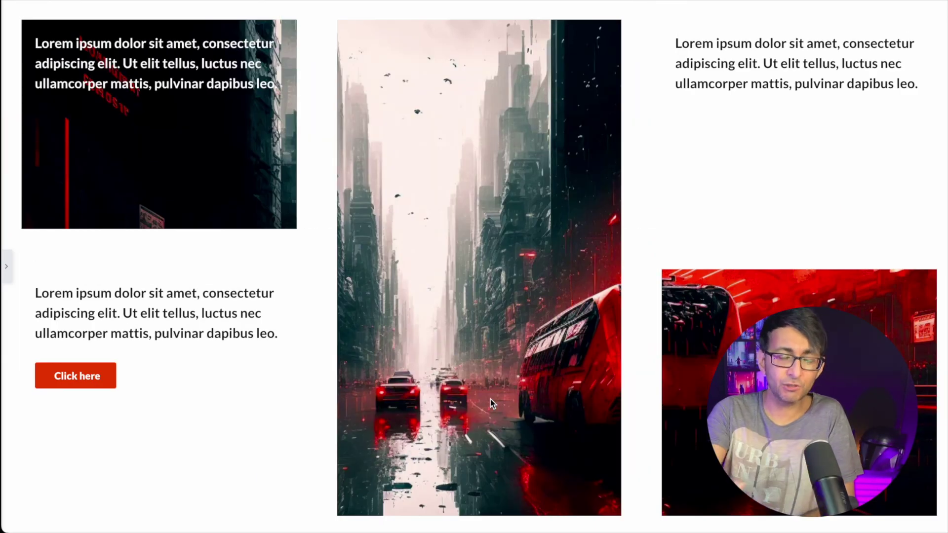